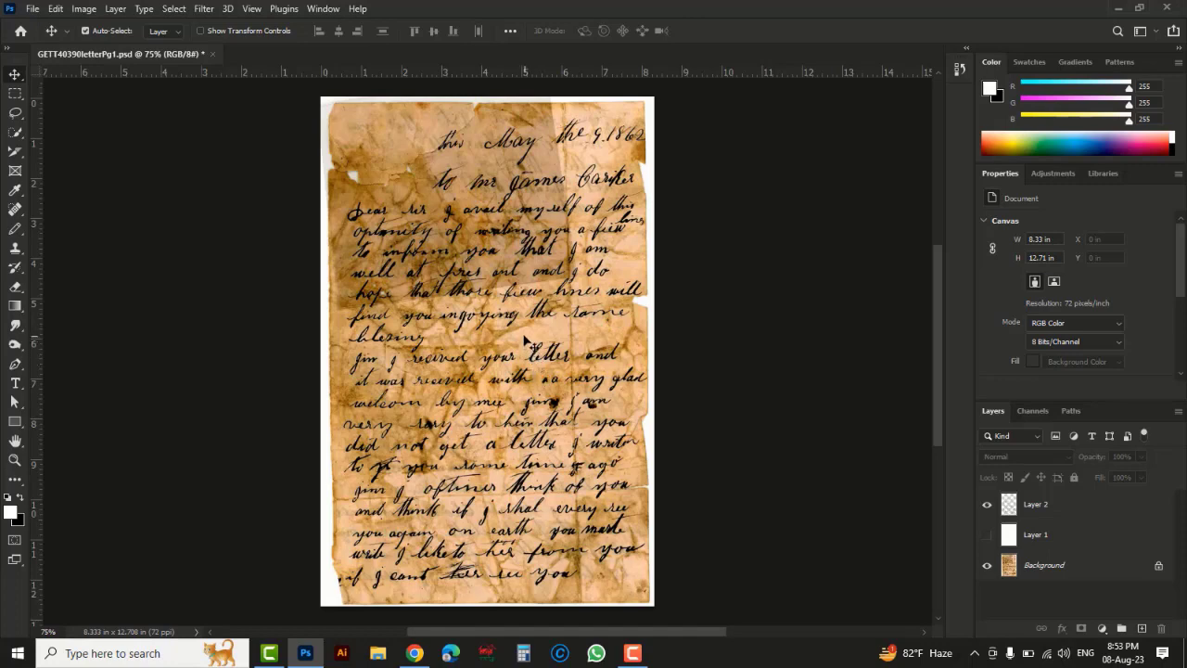
Toggle the white Layer 1 on and off to compare the stained letter with its cleaned version
{"action": "left_click", "coordinate": [987, 538]}
{"action": "left_click", "coordinate": [988, 538]}
{"action": "left_click", "coordinate": [987, 538]}
{"action": "left_click", "coordinate": [987, 538]}
{"action": "left_click", "coordinate": [987, 538]}
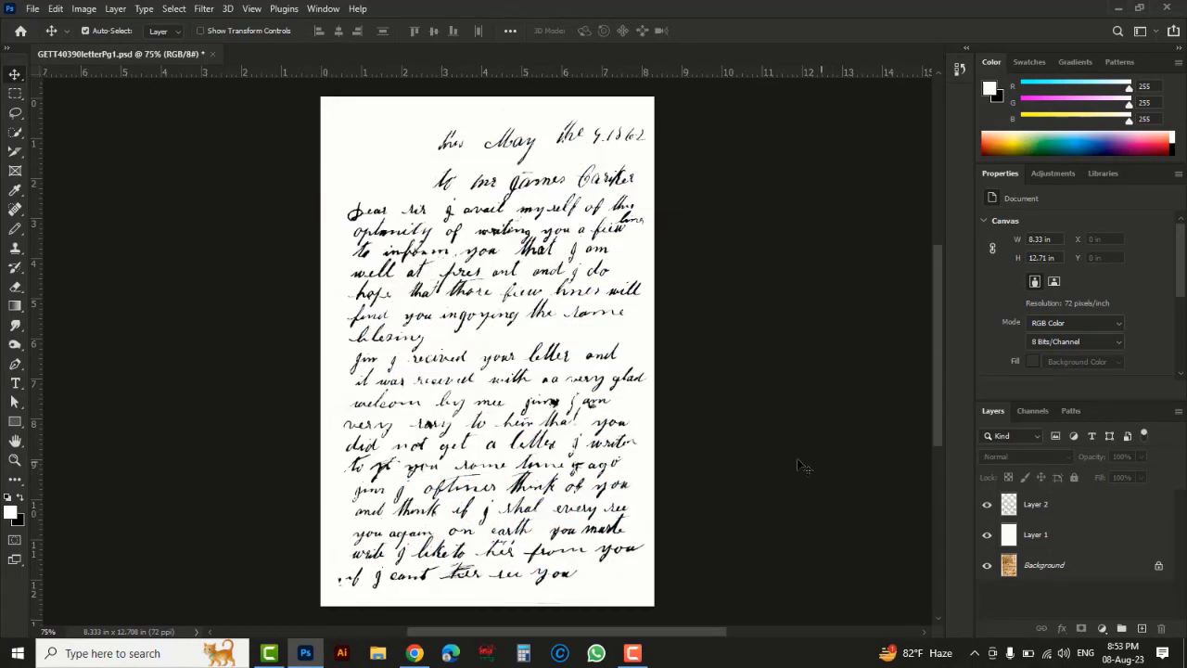
Close the current PSD without saving and open the scanned letter image GETT40390letterPg1.jpg
{"action": "left_click", "coordinate": [212, 53]}
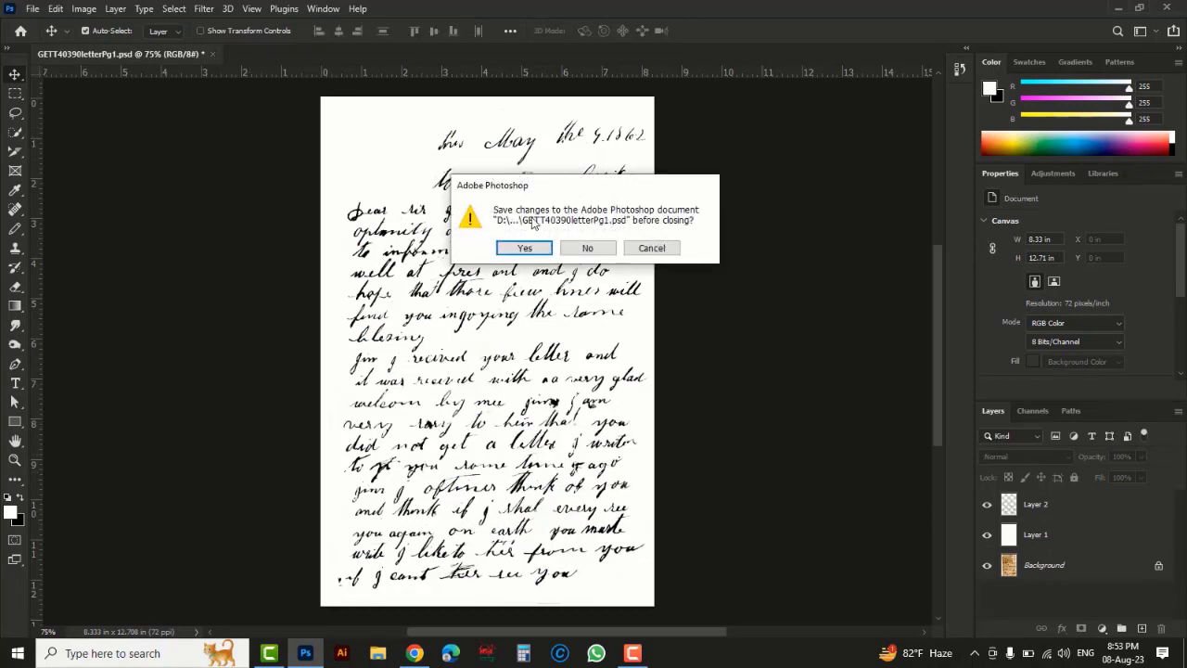
{"action": "left_click", "coordinate": [587, 250]}
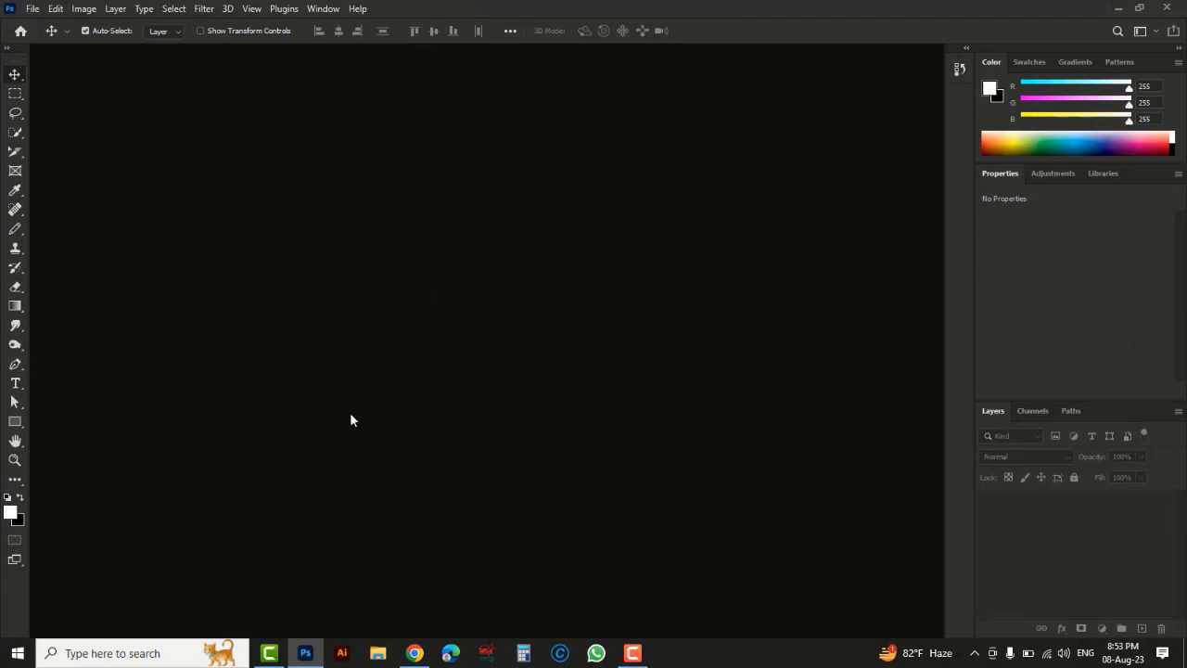
{"action": "left_click", "coordinate": [32, 9]}
{"action": "left_click", "coordinate": [48, 21]}
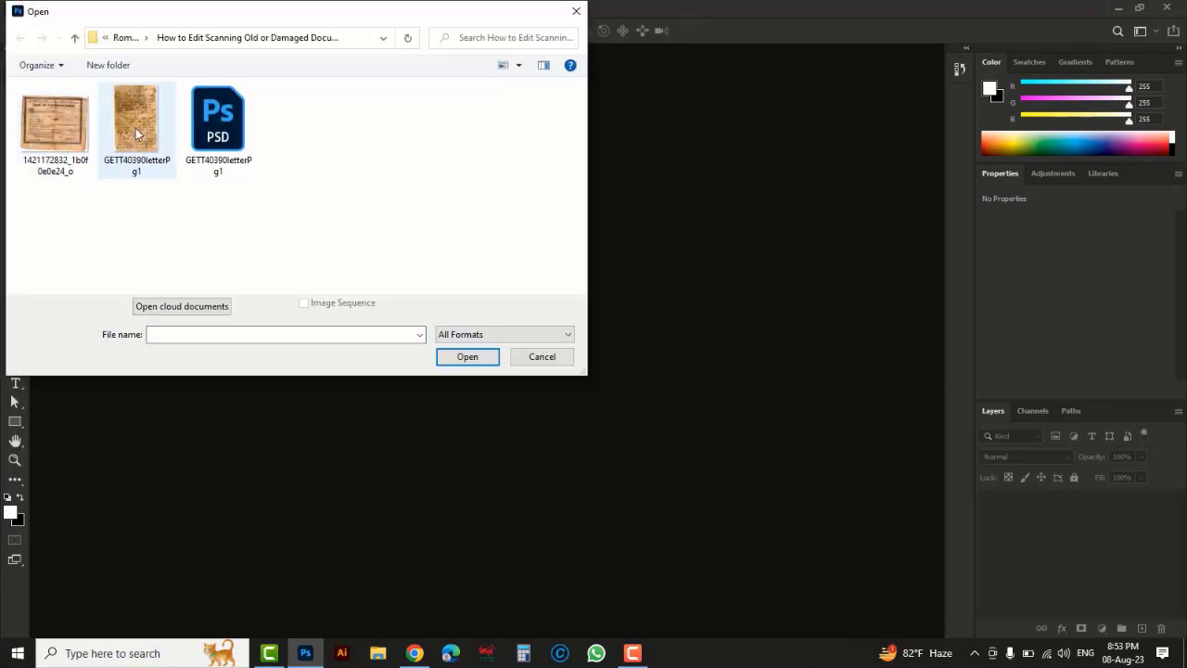
{"action": "left_click", "coordinate": [157, 161]}
{"action": "left_click", "coordinate": [458, 357]}
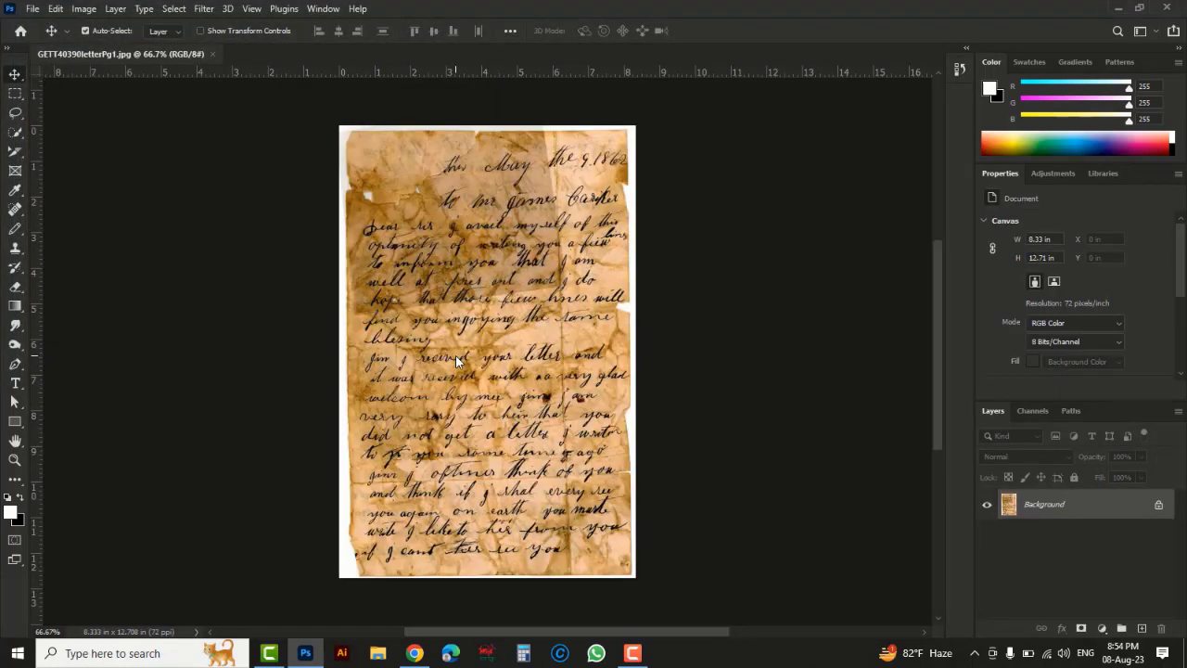
Undock the Layers panel, place it beside the letter and make it taller
{"action": "left_click_drag", "start_coordinate": [1129, 412], "coordinate": [858, 207]}
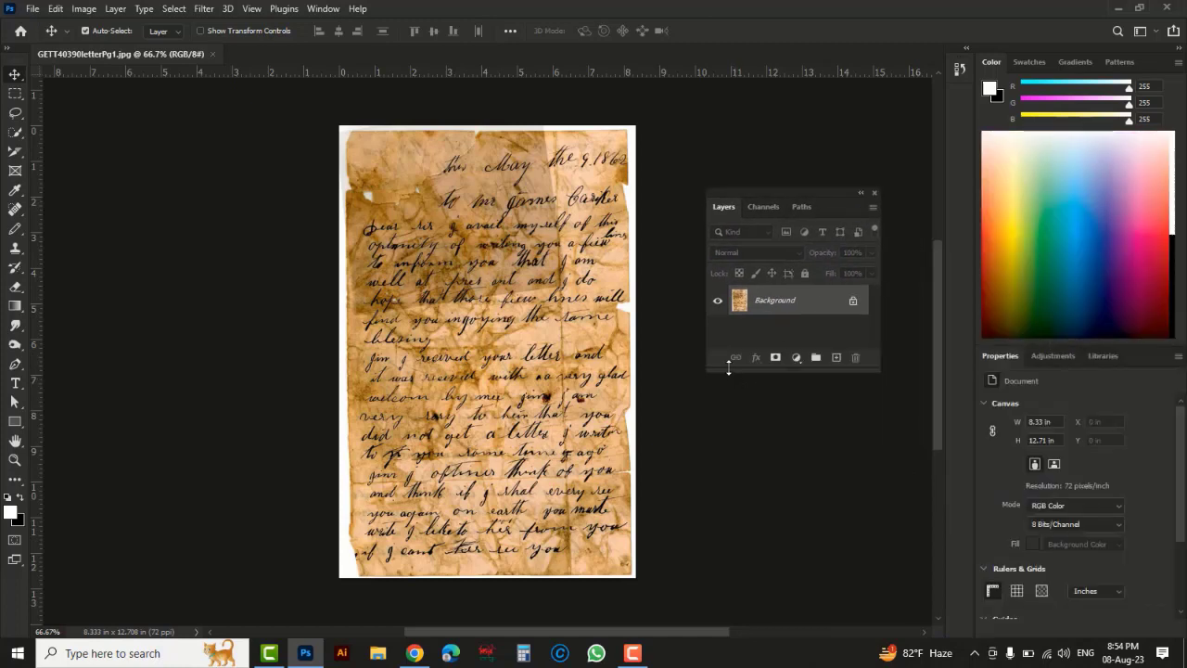
{"action": "left_click_drag", "start_coordinate": [728, 368], "coordinate": [729, 482]}
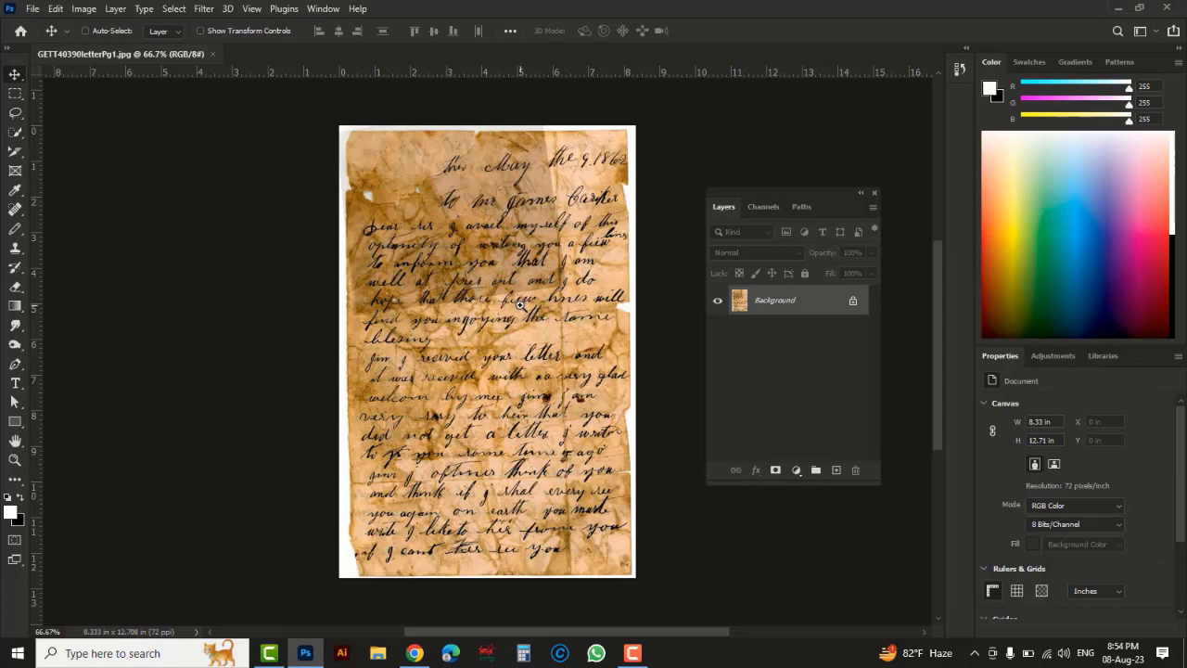
Select the dark handwriting with Color Range, using Sampled Colors and a Fuzziness of 110
{"action": "scroll", "coordinate": [519, 306], "scroll_direction": "up", "scroll_amount": 1}
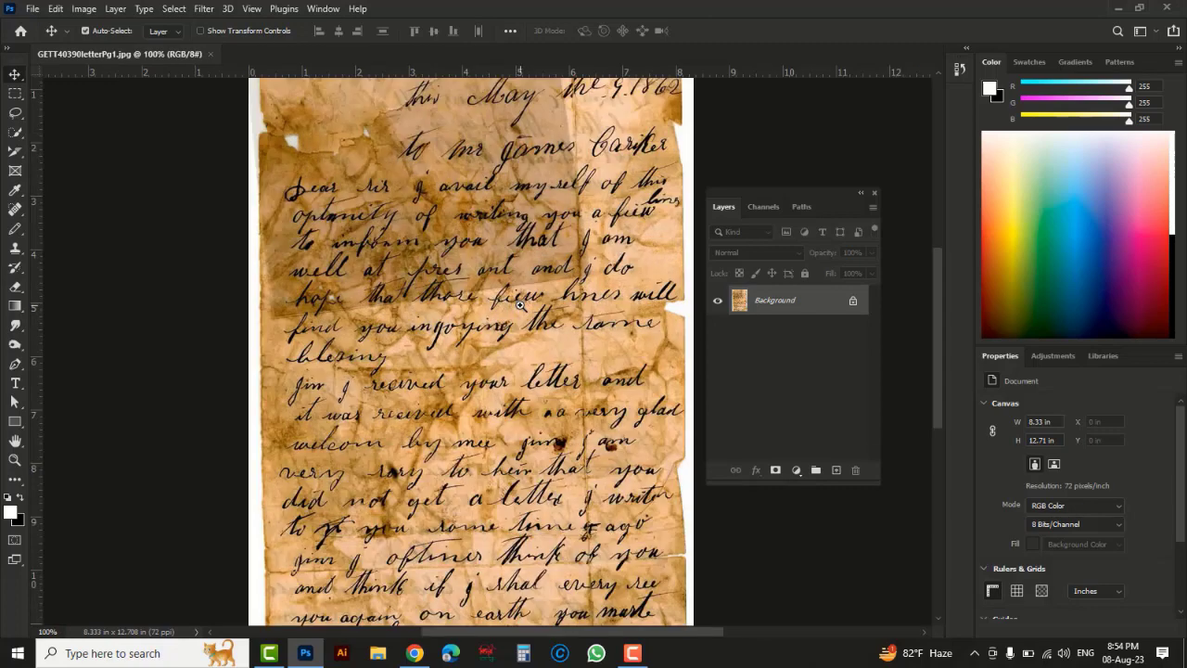
{"action": "left_click", "coordinate": [173, 9]}
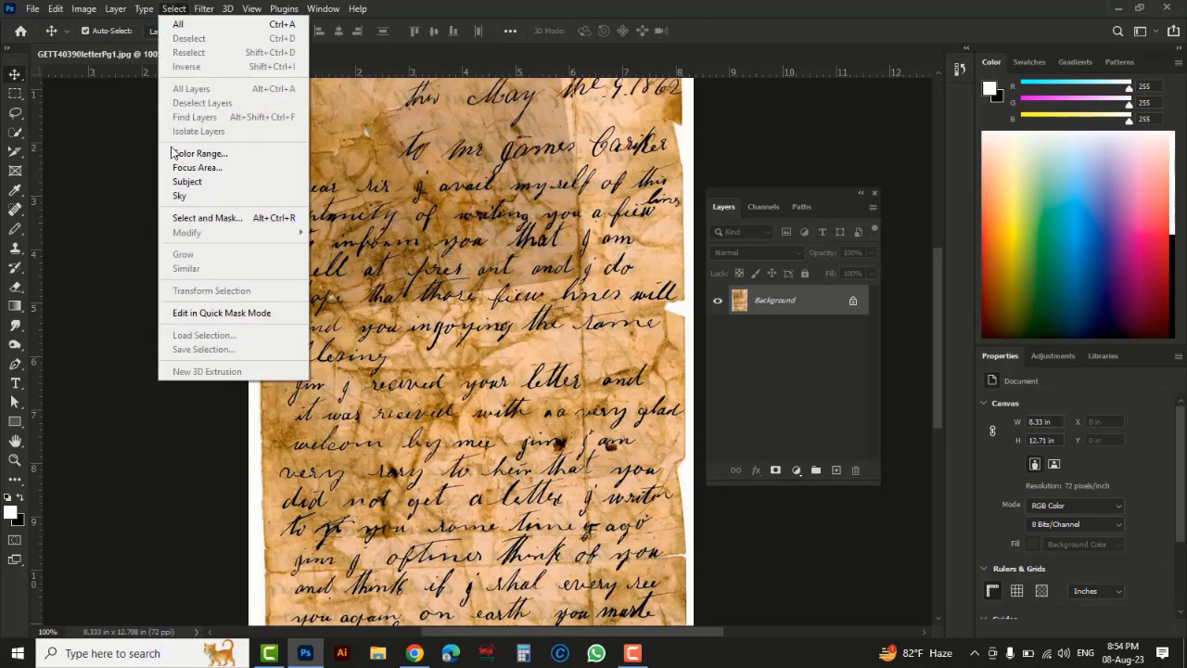
{"action": "left_click", "coordinate": [214, 154]}
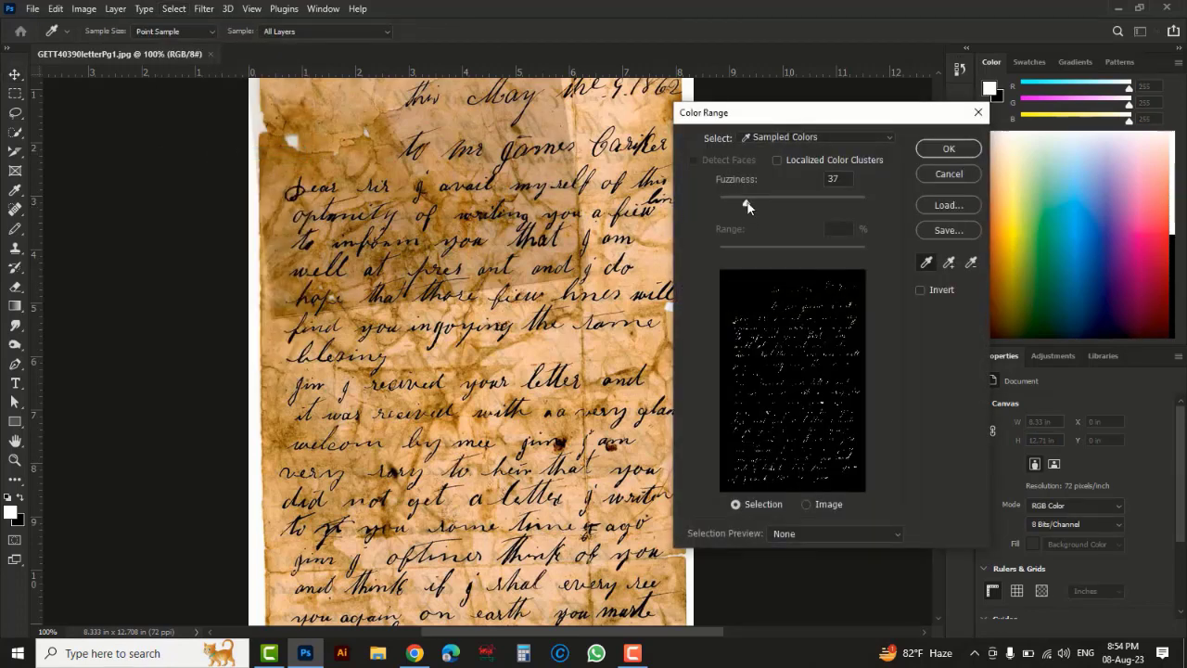
{"action": "mouse_move", "coordinate": [756, 202]}
{"action": "left_mouse_down"}
{"action": "mouse_move", "coordinate": [795, 205]}
{"action": "mouse_move", "coordinate": [751, 204]}
{"action": "left_mouse_up"}
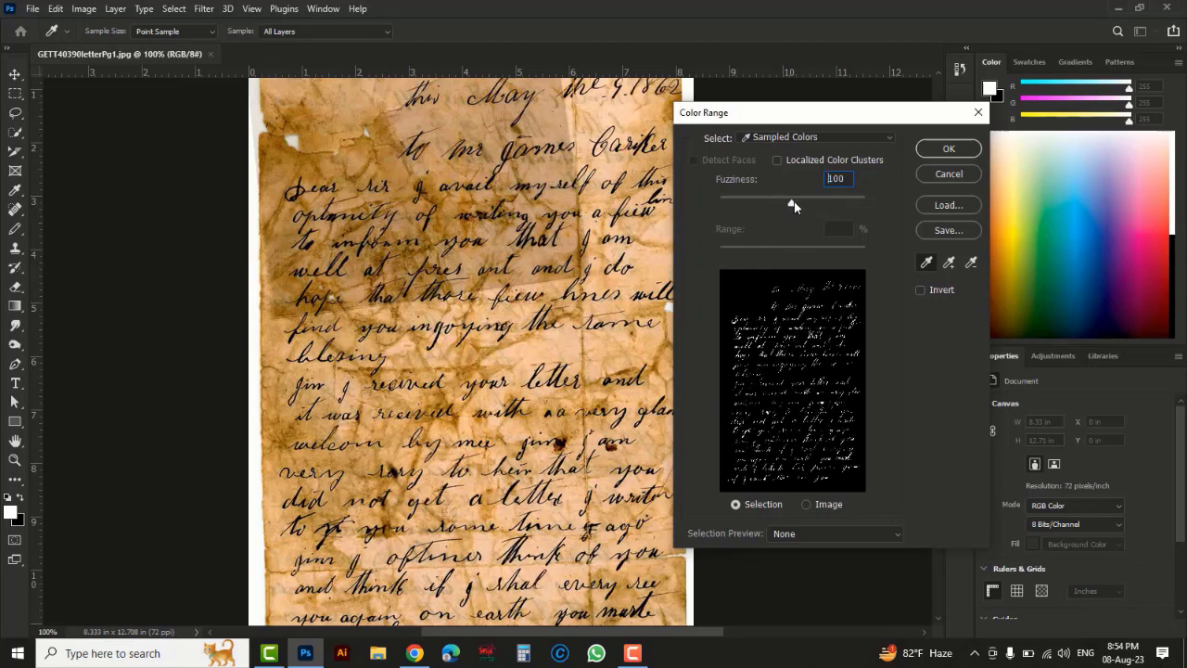
{"action": "left_click_drag", "start_coordinate": [797, 206], "coordinate": [800, 206]}
{"action": "left_click", "coordinate": [849, 179]}
{"action": "type", "text": "110"}
{"action": "left_click", "coordinate": [937, 147]}
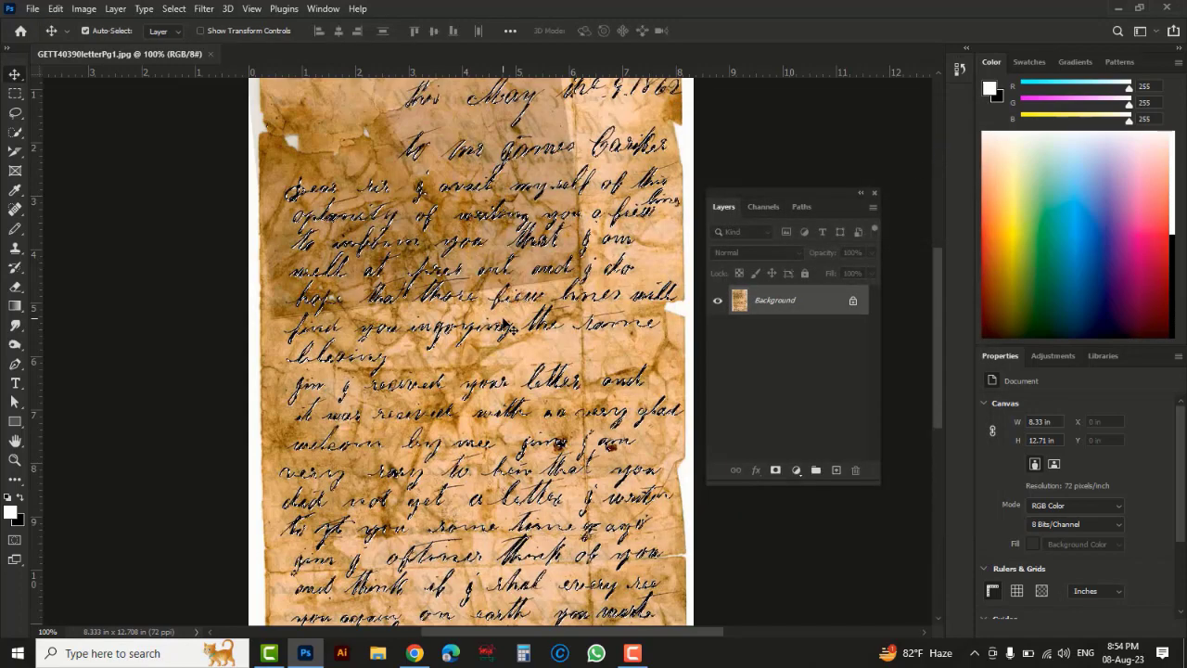
Copy the selected handwriting to its own layer and hide the Background layer
{"action": "key", "text": "ctrl+j"}
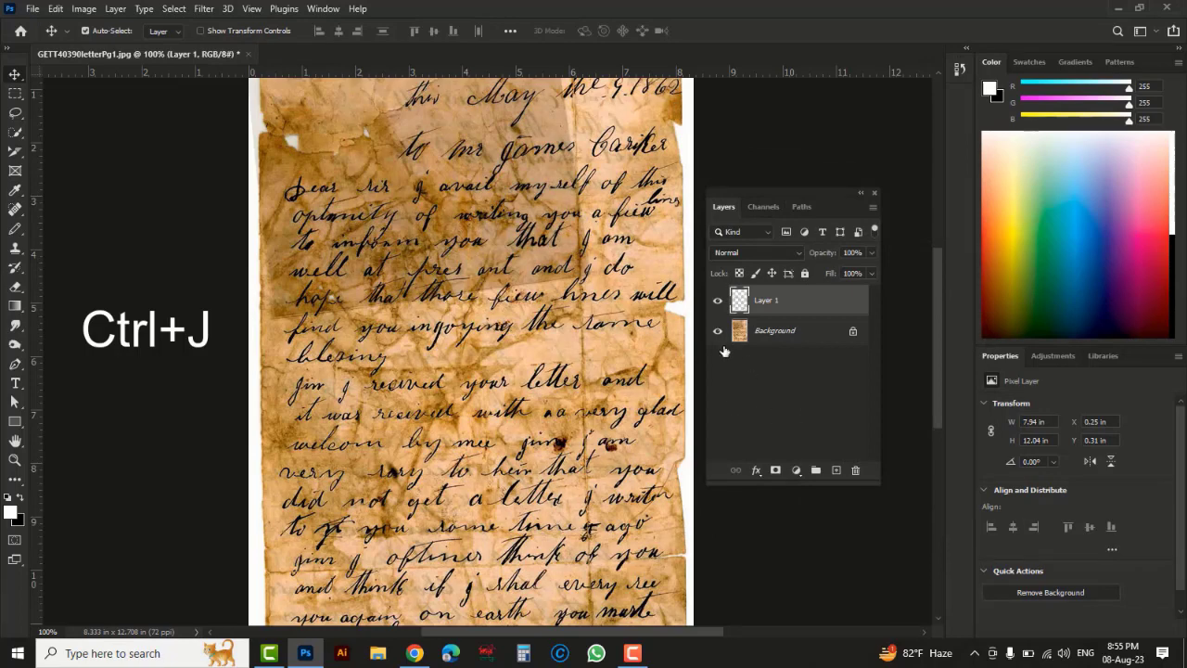
{"action": "left_click", "coordinate": [718, 333]}
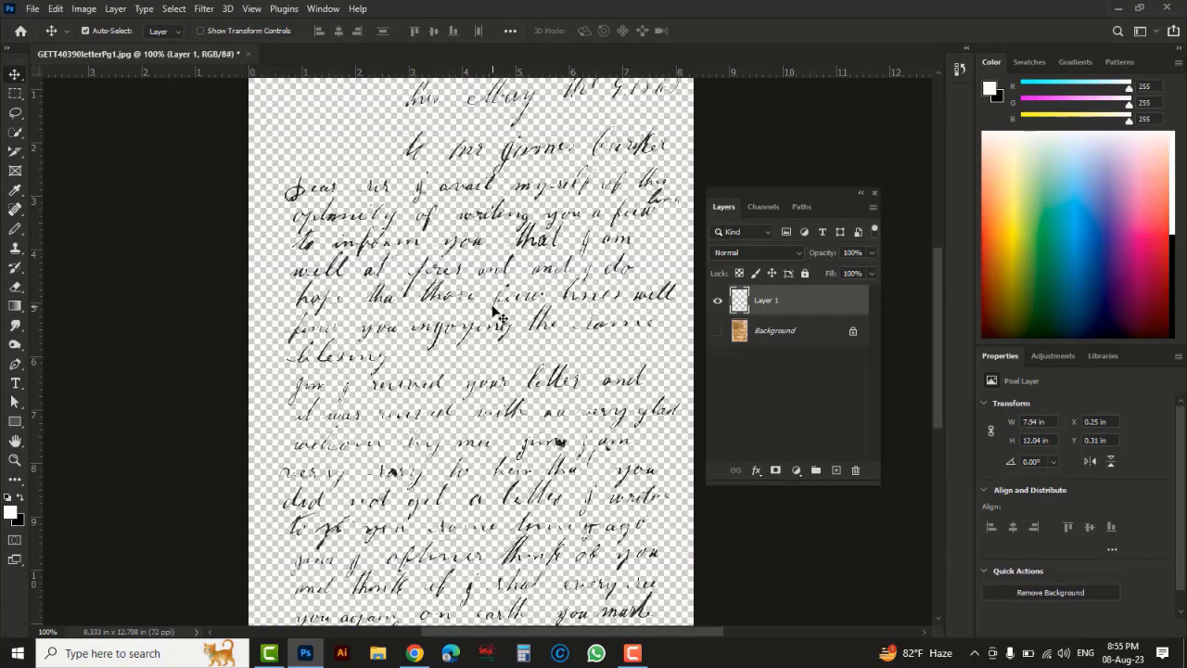
Add a new layer between the handwriting and the Background and fill it with white (ffffff)
{"action": "left_click", "coordinate": [809, 336]}
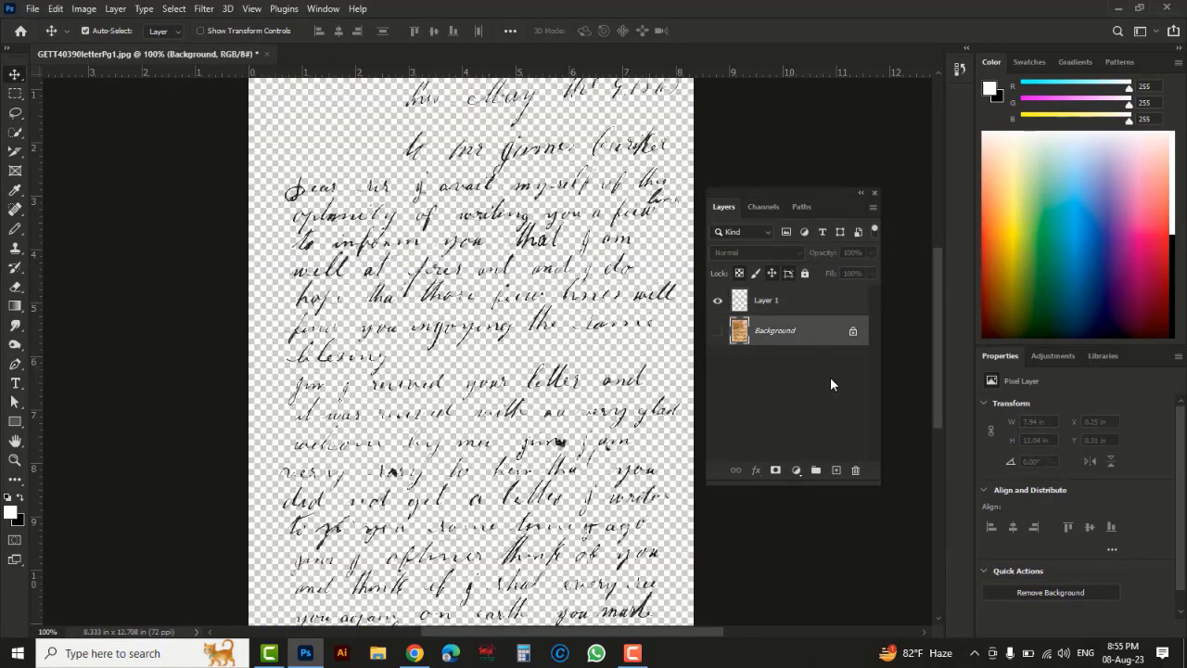
{"action": "left_click", "coordinate": [836, 471]}
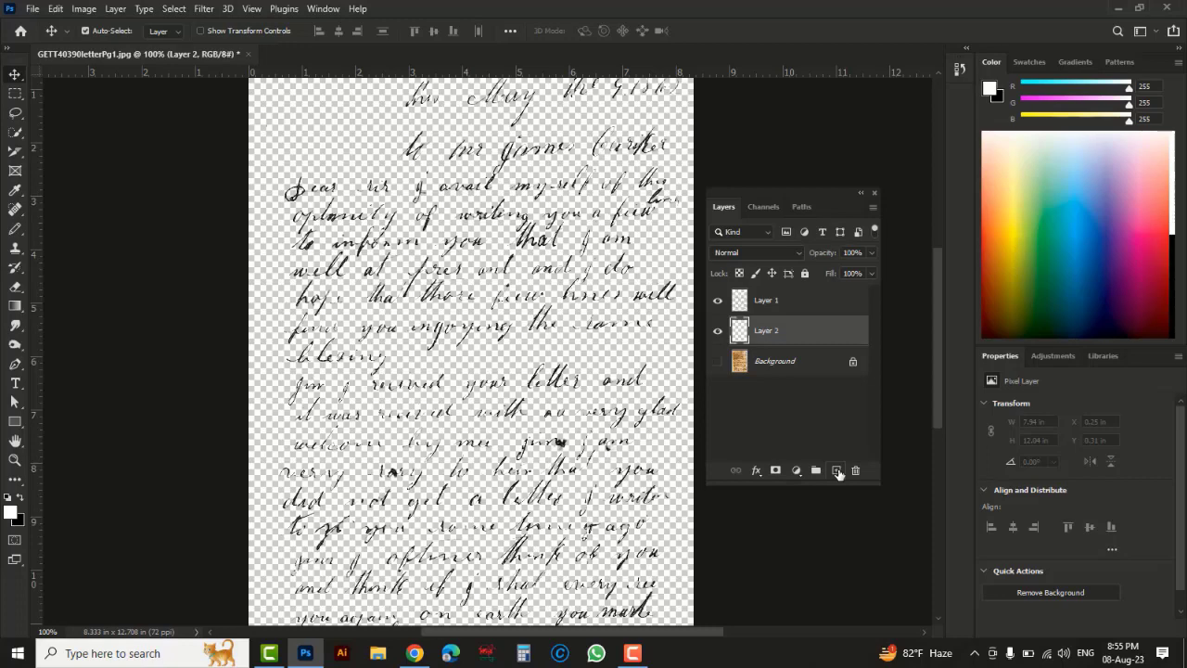
{"action": "left_click", "coordinate": [11, 512]}
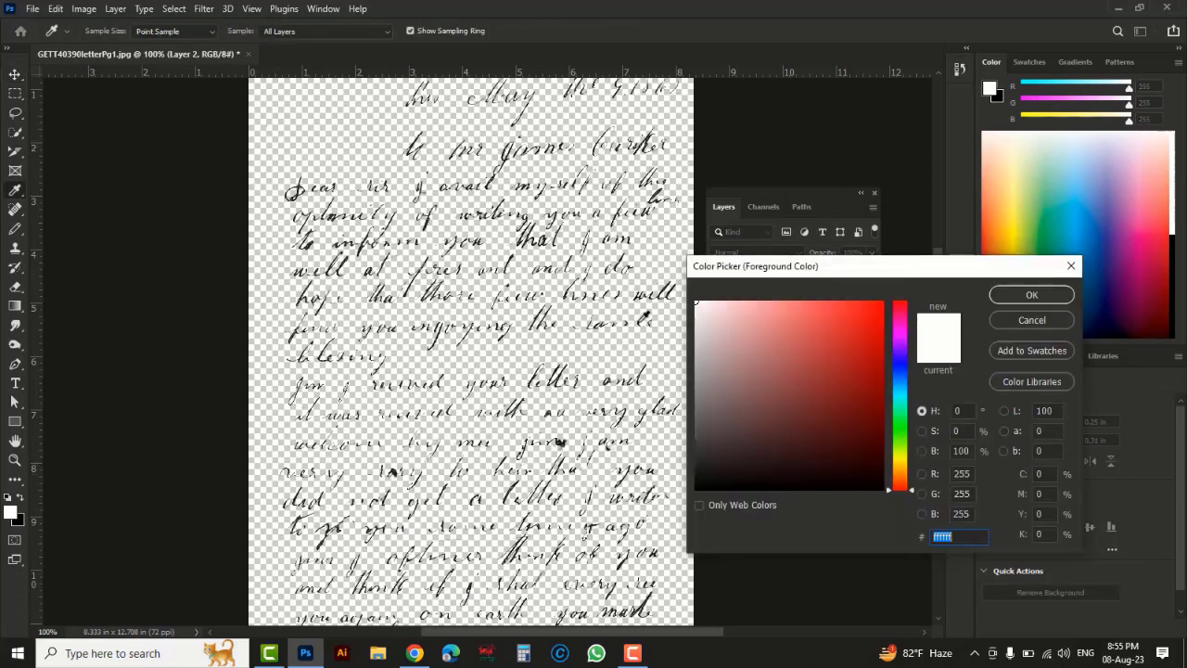
{"action": "left_click_drag", "start_coordinate": [715, 322], "coordinate": [696, 301]}
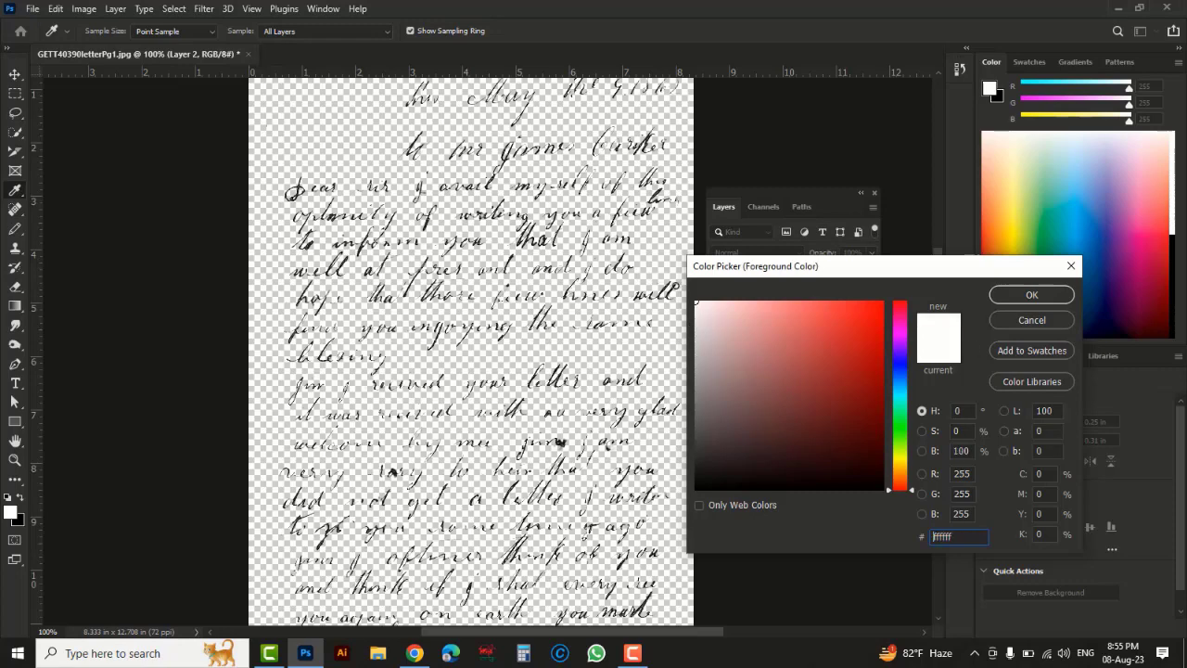
{"action": "left_click", "coordinate": [1009, 296]}
{"action": "key", "text": "alt+BackSpace"}
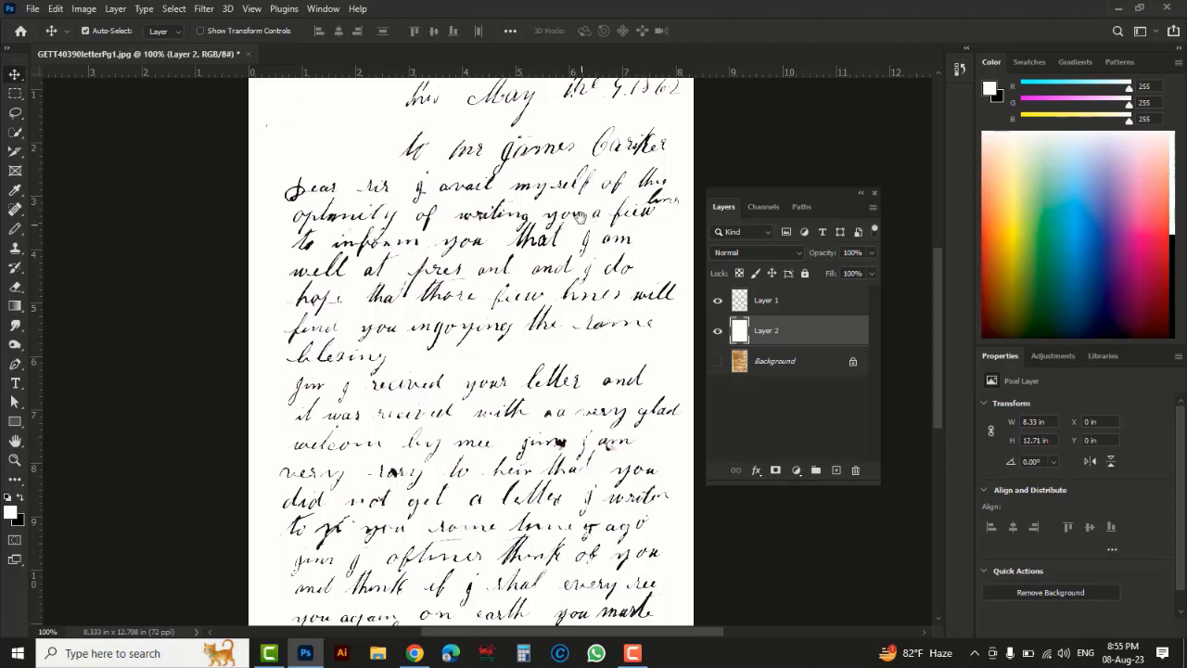
Examine the extracted handwriting on the white fill up close, down to the page's last lines, and as a whole page
{"action": "left_click_drag", "start_coordinate": [581, 262], "coordinate": [590, 166]}
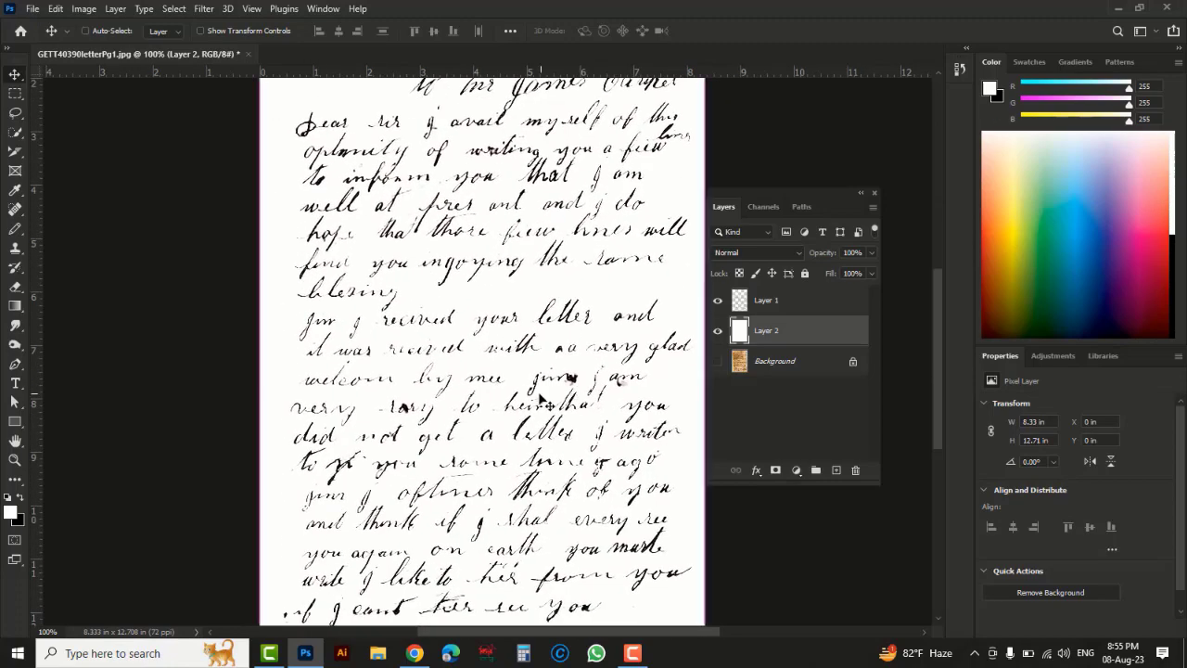
{"action": "left_click", "coordinate": [541, 399], "text": "ctrl"}
{"action": "left_click_drag", "start_coordinate": [521, 493], "coordinate": [676, 178]}
{"action": "left_click_drag", "start_coordinate": [521, 452], "coordinate": [504, 311]}
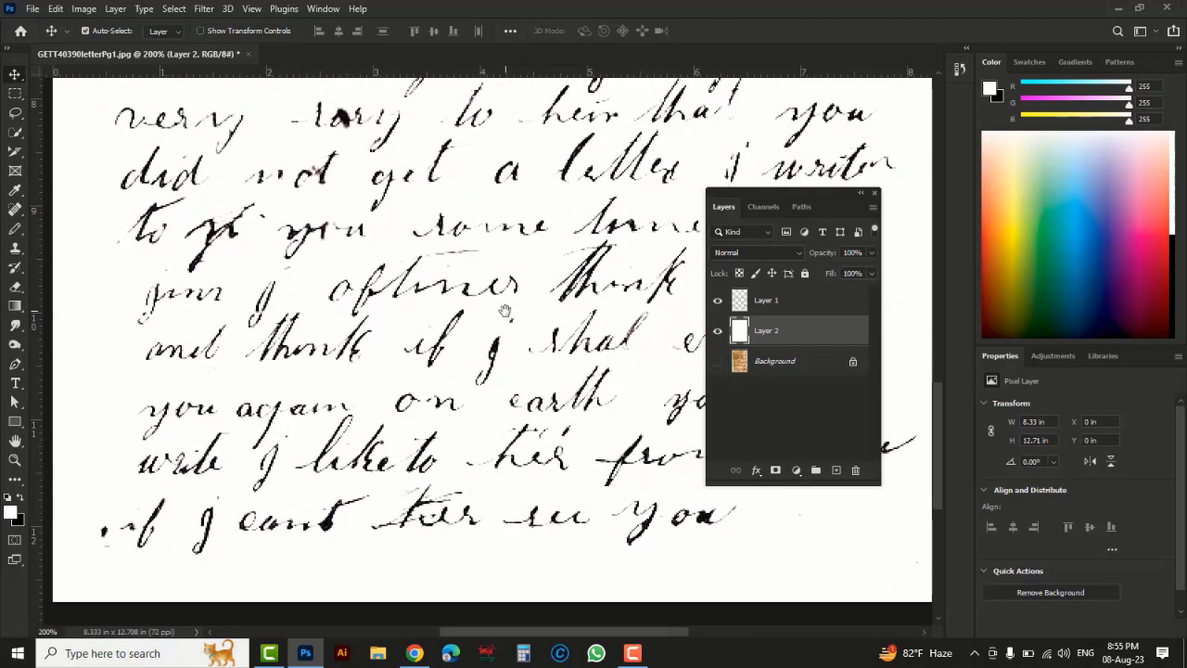
{"action": "key", "text": "ctrl+minus"}
{"action": "key", "text": "ctrl+minus"}
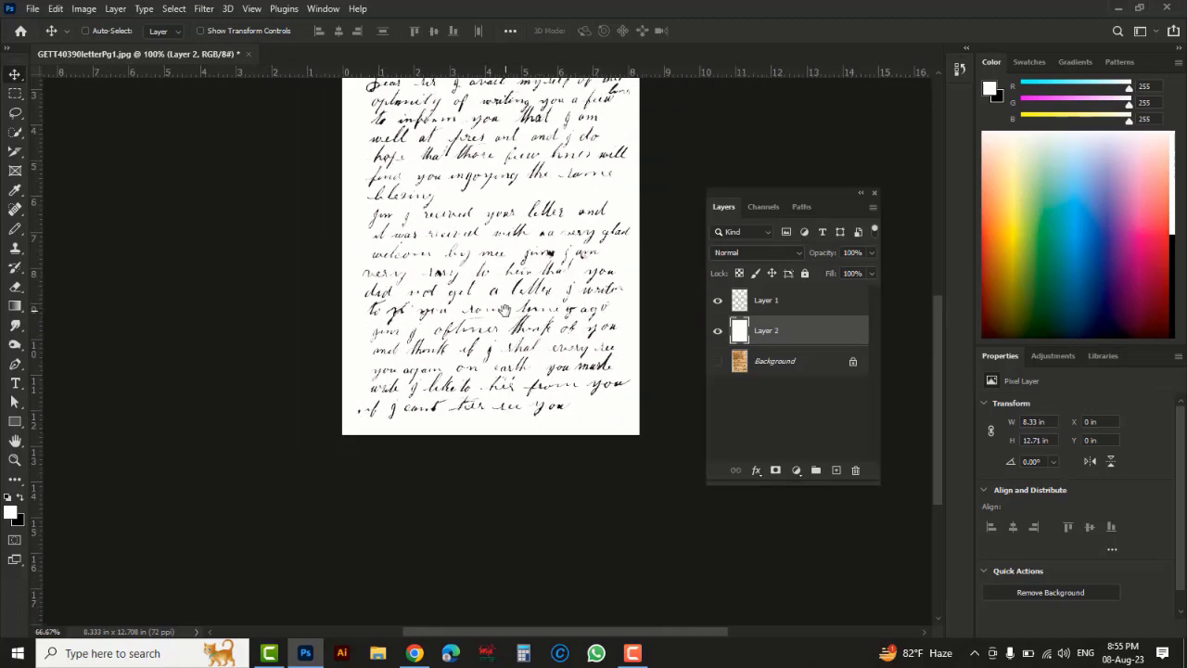
{"action": "left_click_drag", "start_coordinate": [536, 186], "coordinate": [510, 318]}
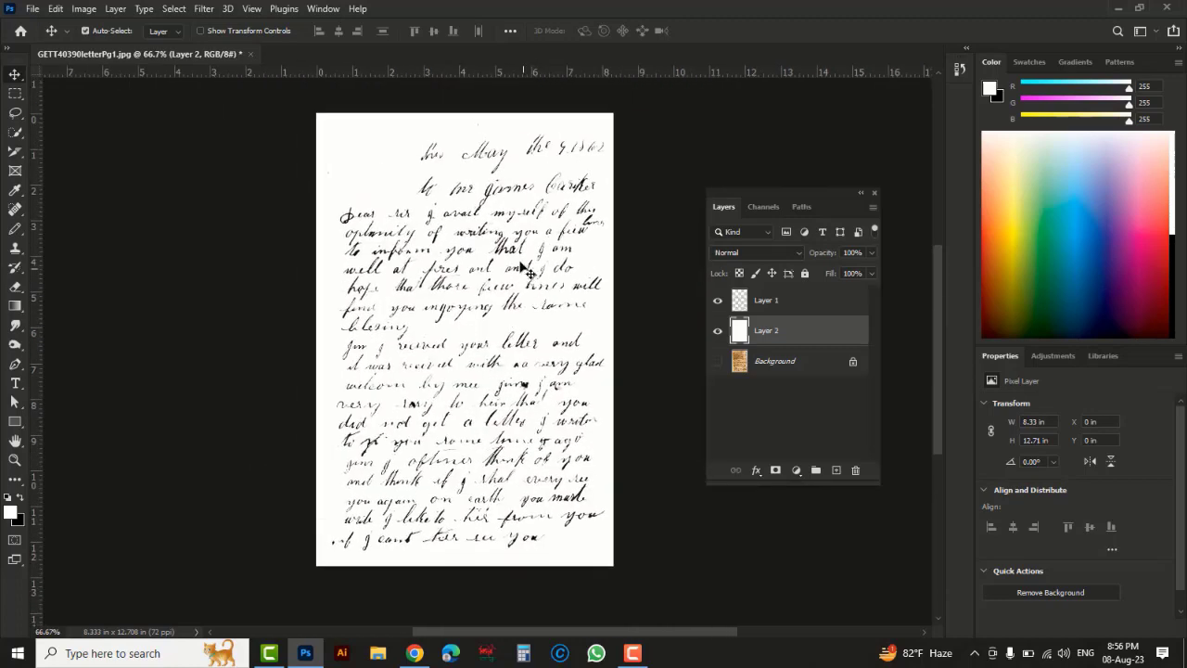
Darken the handwriting with a Curves adjustment layer above it, input 183 and output 71, and compare the letter with and without it
{"action": "left_click", "coordinate": [769, 303]}
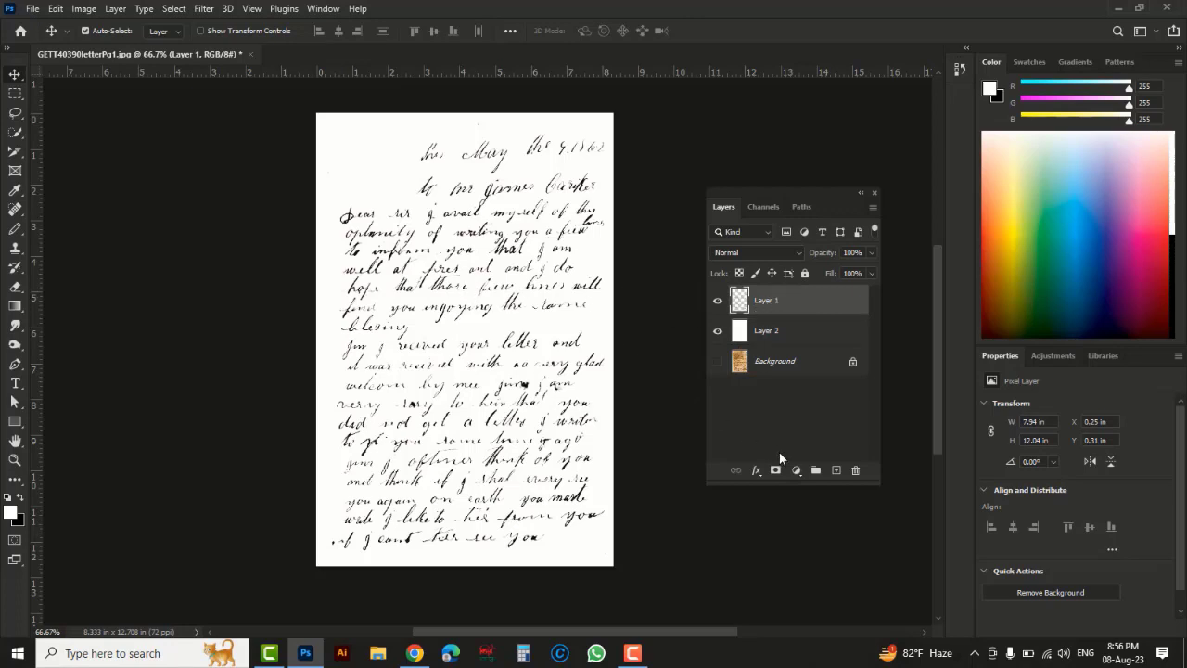
{"action": "left_click", "coordinate": [796, 471]}
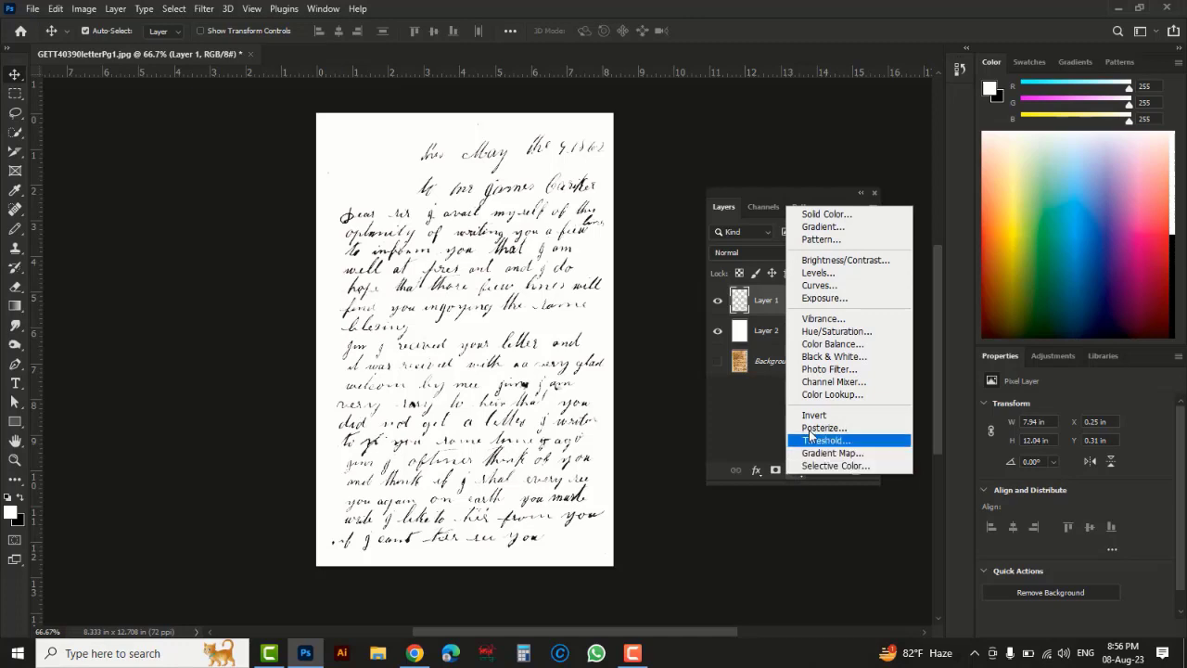
{"action": "left_click", "coordinate": [823, 285]}
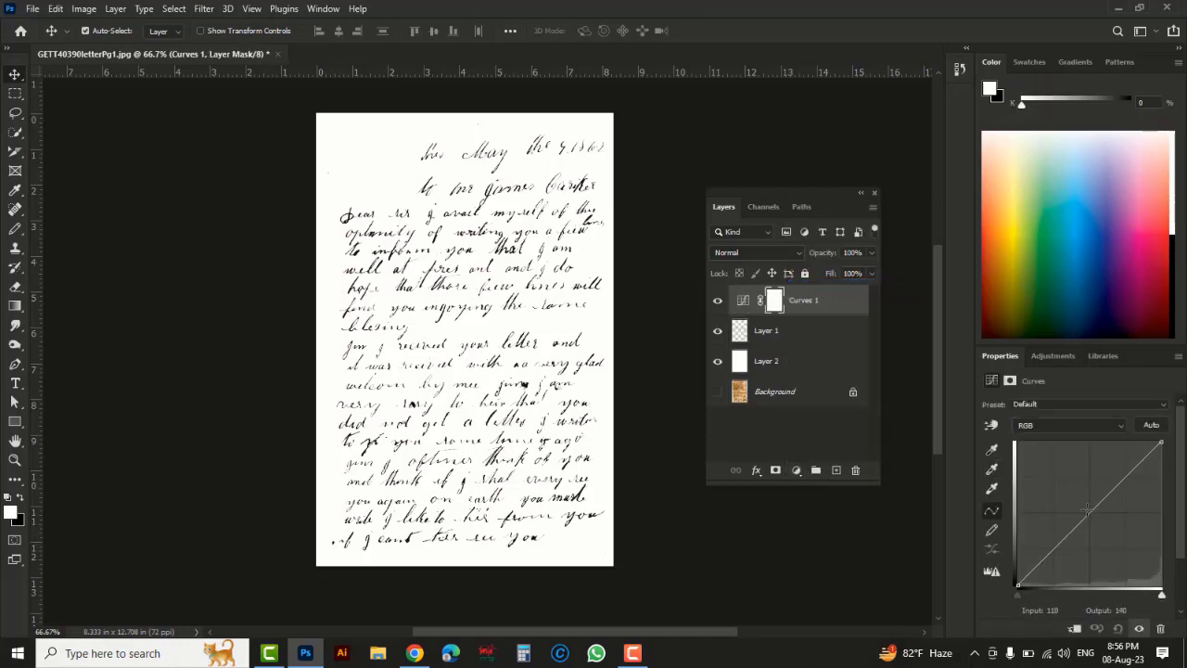
{"action": "left_click_drag", "start_coordinate": [1087, 509], "coordinate": [1120, 544]}
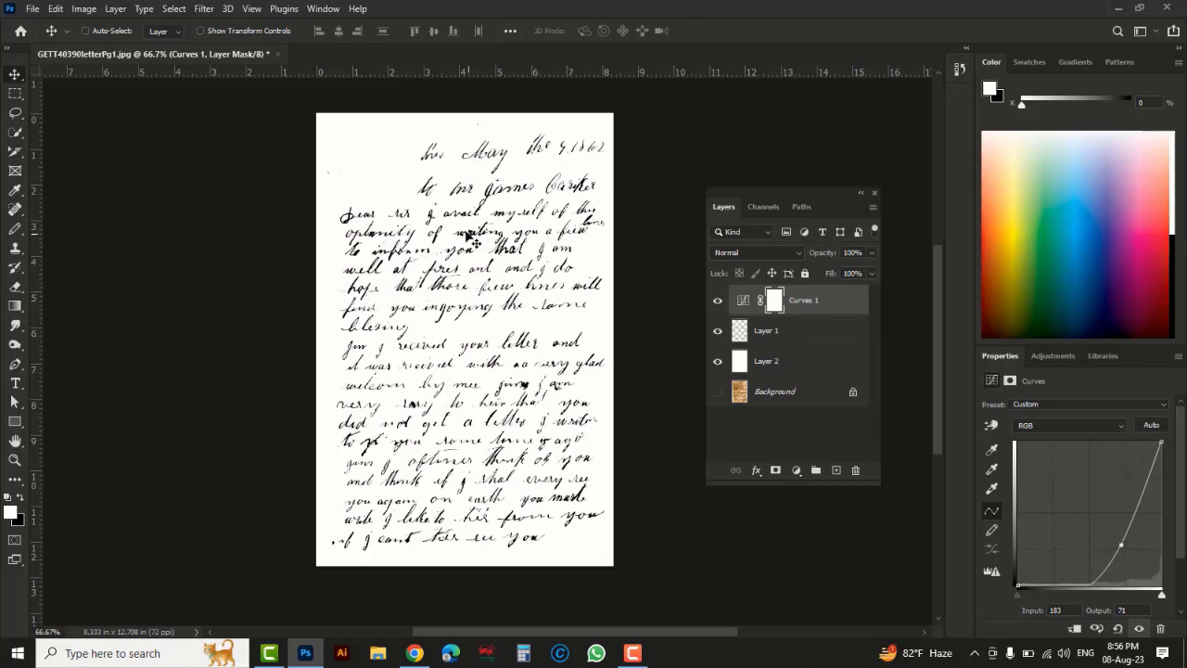
{"action": "scroll", "coordinate": [477, 241], "scroll_direction": "up", "scroll_amount": 1}
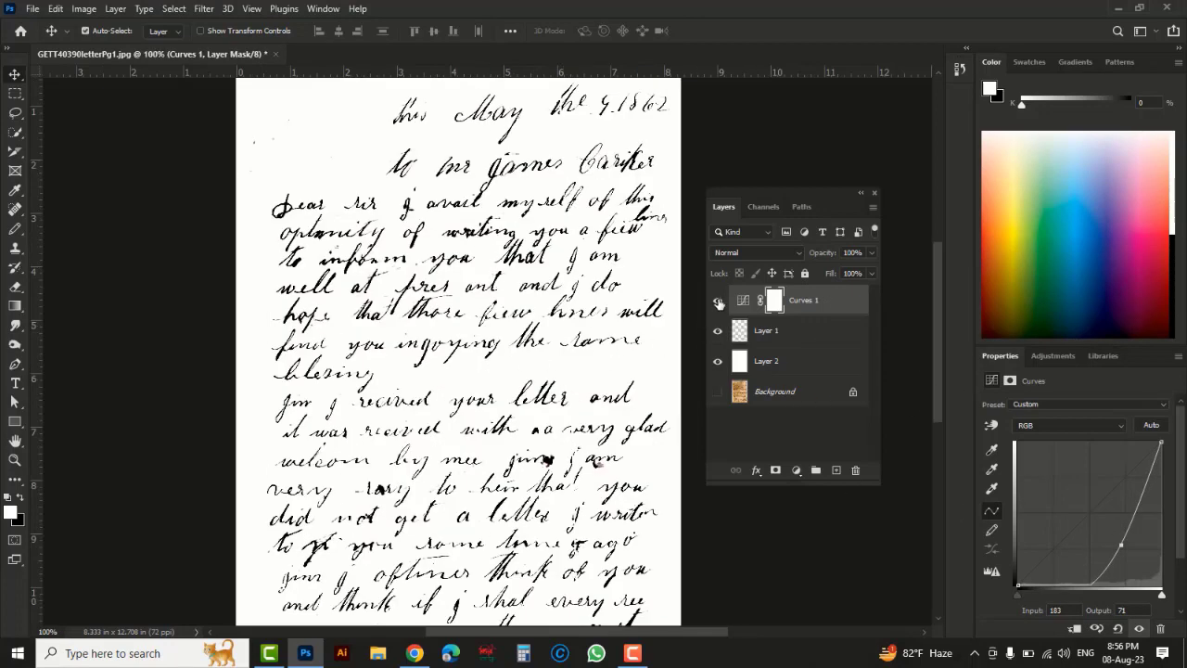
{"action": "left_click", "coordinate": [718, 303]}
{"action": "left_click", "coordinate": [718, 303]}
Group the Curves, handwriting and white fill layers, and show the Background to compare the letter before and after cleaning
{"action": "left_click", "coordinate": [793, 367], "text": "shift"}
{"action": "key", "text": "ctrl+g"}
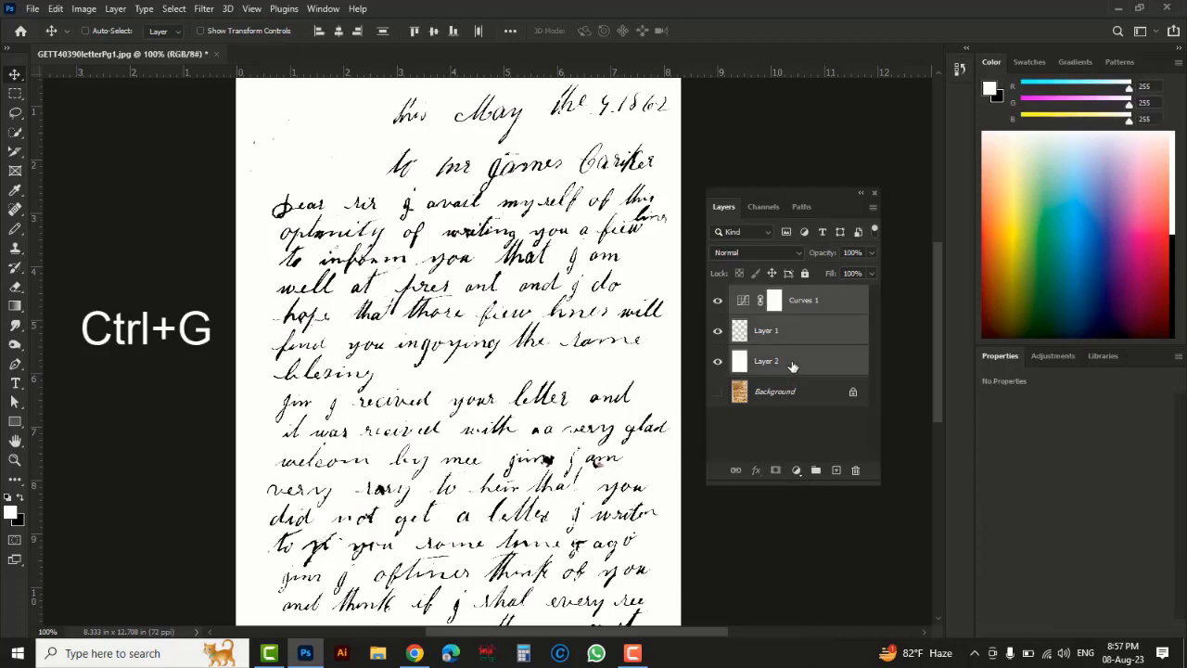
{"action": "left_click", "coordinate": [718, 297]}
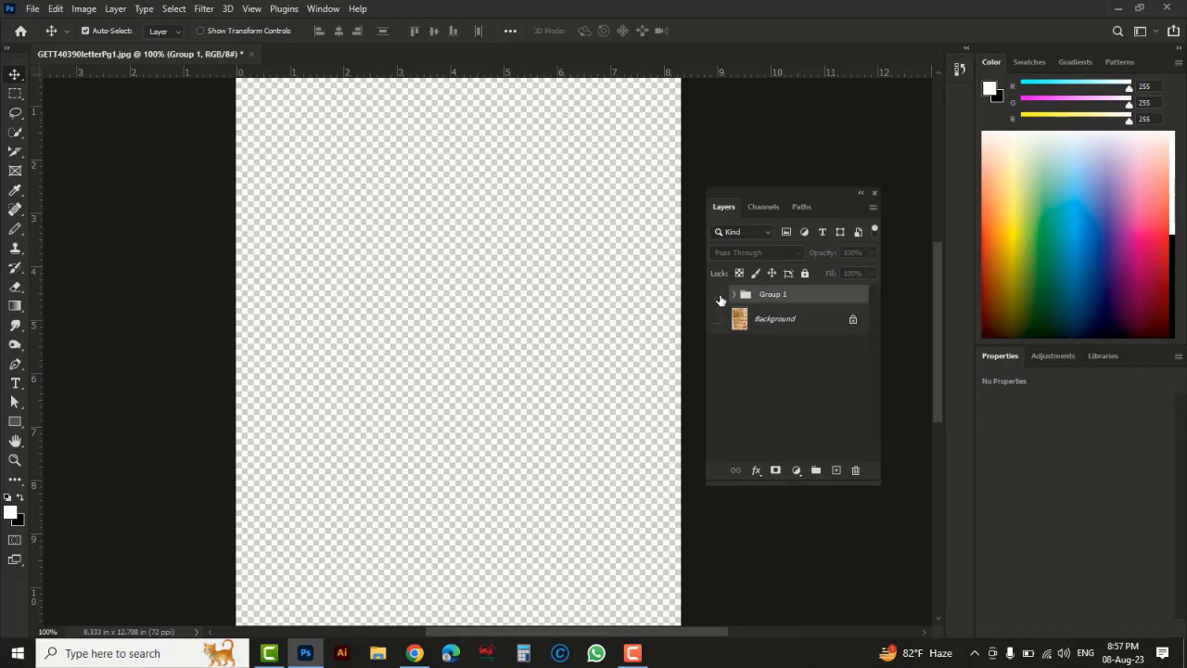
{"action": "left_click", "coordinate": [719, 297]}
{"action": "left_click", "coordinate": [717, 319]}
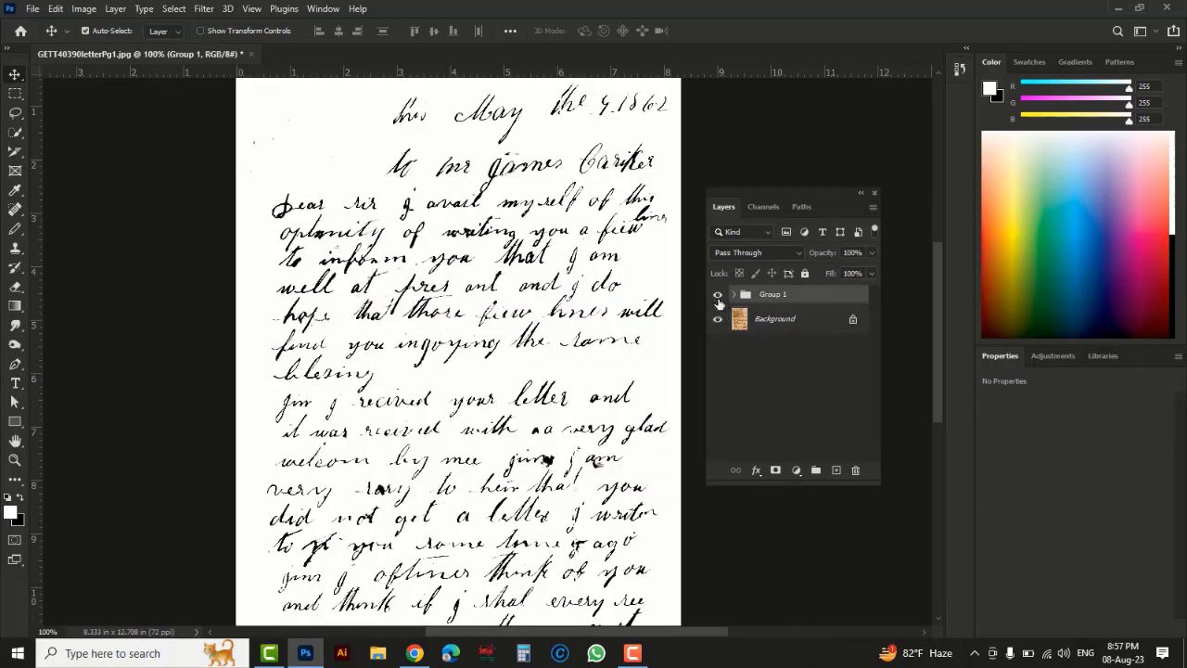
{"action": "left_click", "coordinate": [718, 295]}
{"action": "left_click", "coordinate": [718, 297]}
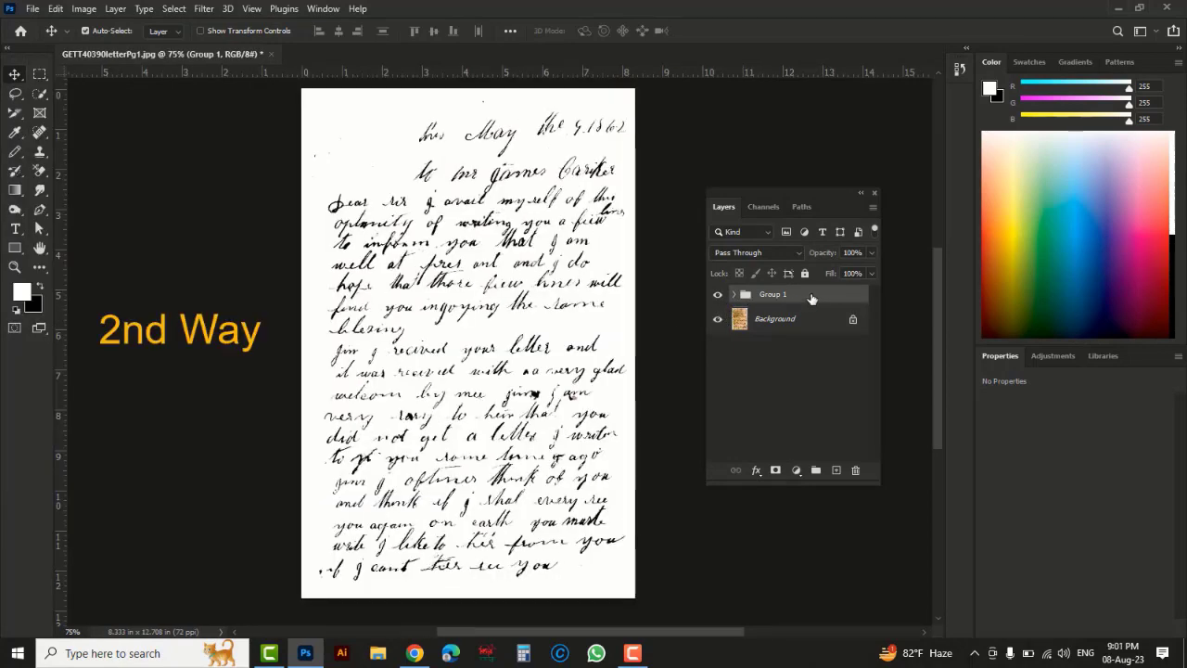
Duplicate the Background layer with Group 1 hidden, and hide the original Background
{"action": "left_click", "coordinate": [717, 295]}
{"action": "left_click", "coordinate": [787, 320]}
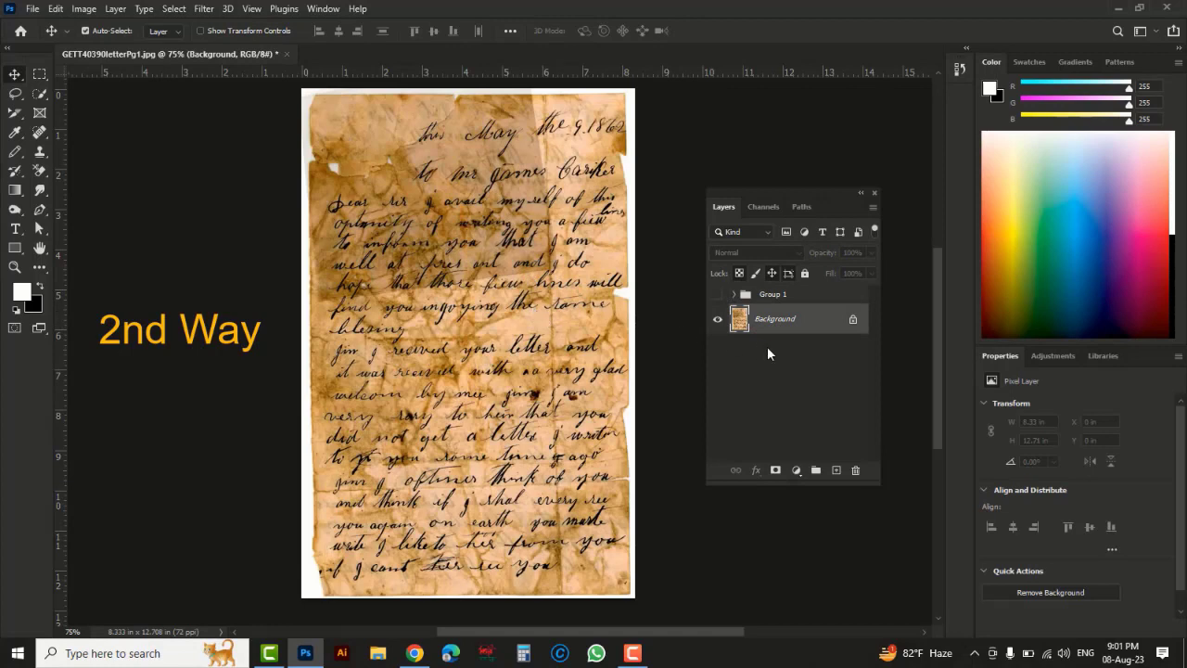
{"action": "left_click_drag", "start_coordinate": [809, 320], "coordinate": [834, 469]}
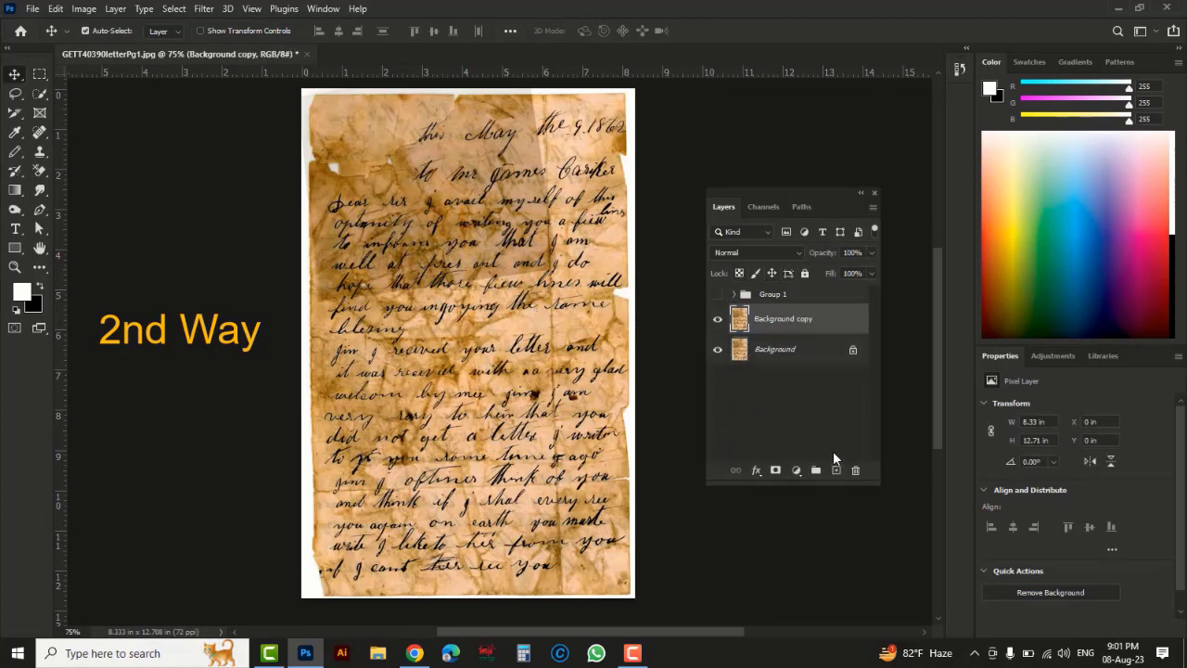
{"action": "left_click", "coordinate": [735, 360]}
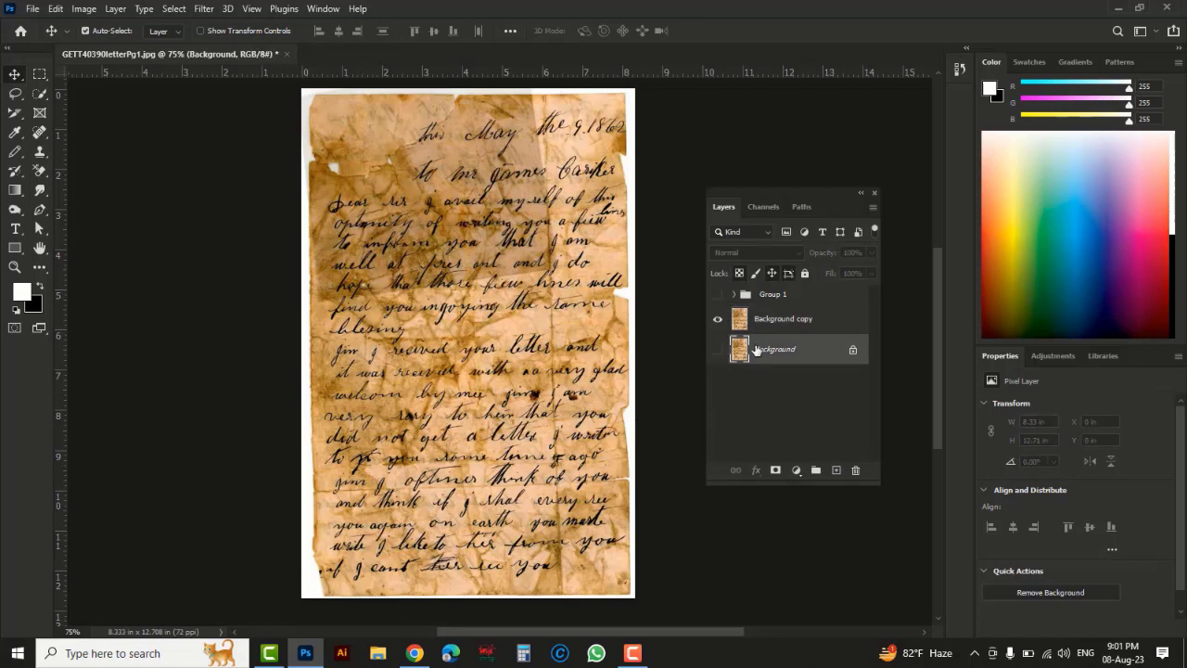
Set up the Background Eraser for the Background copy layer with Once sampling, Discontiguous limits and 50% tolerance
{"action": "left_click", "coordinate": [825, 322]}
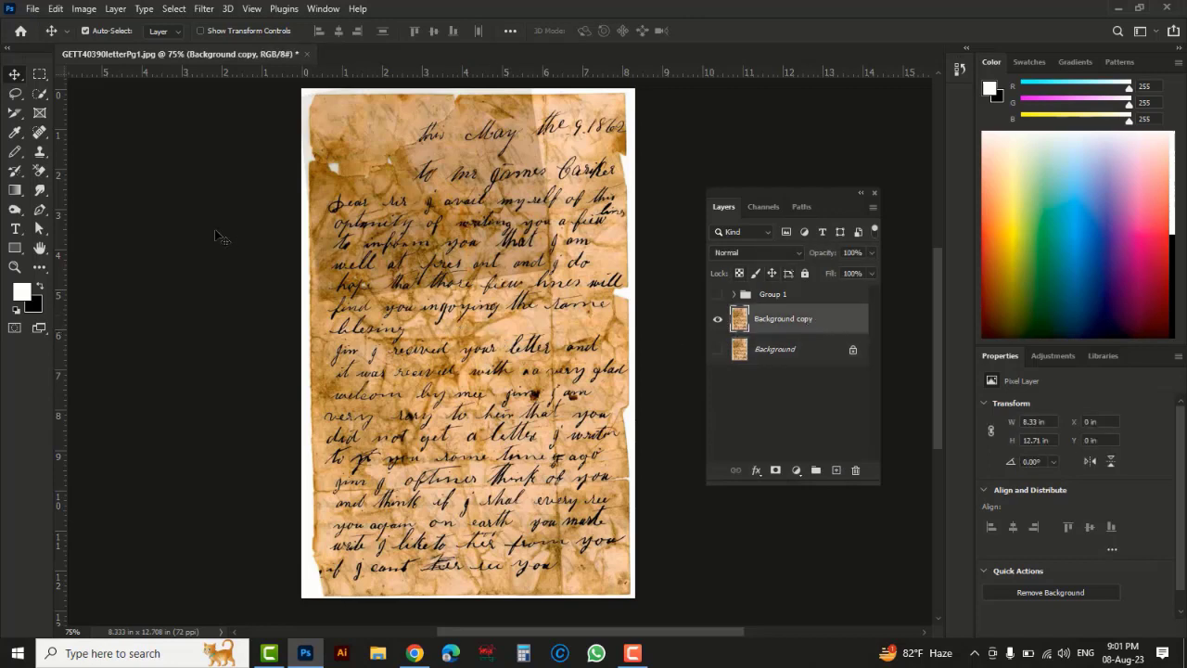
{"action": "left_click", "coordinate": [43, 171]}
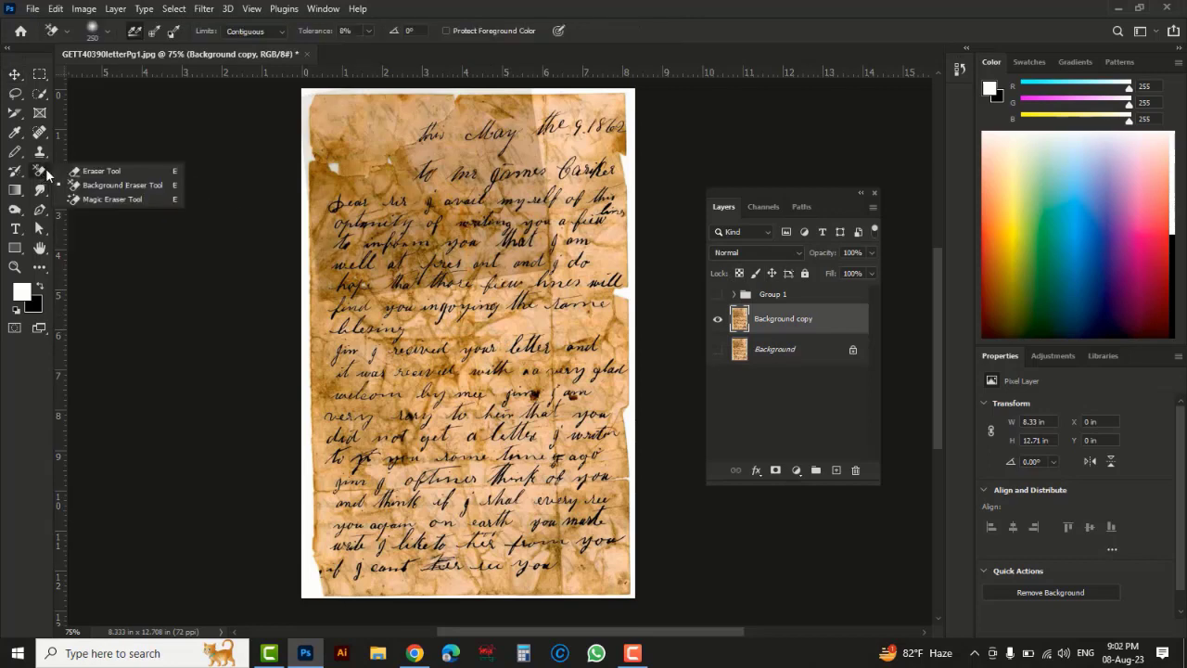
{"action": "left_click", "coordinate": [140, 184]}
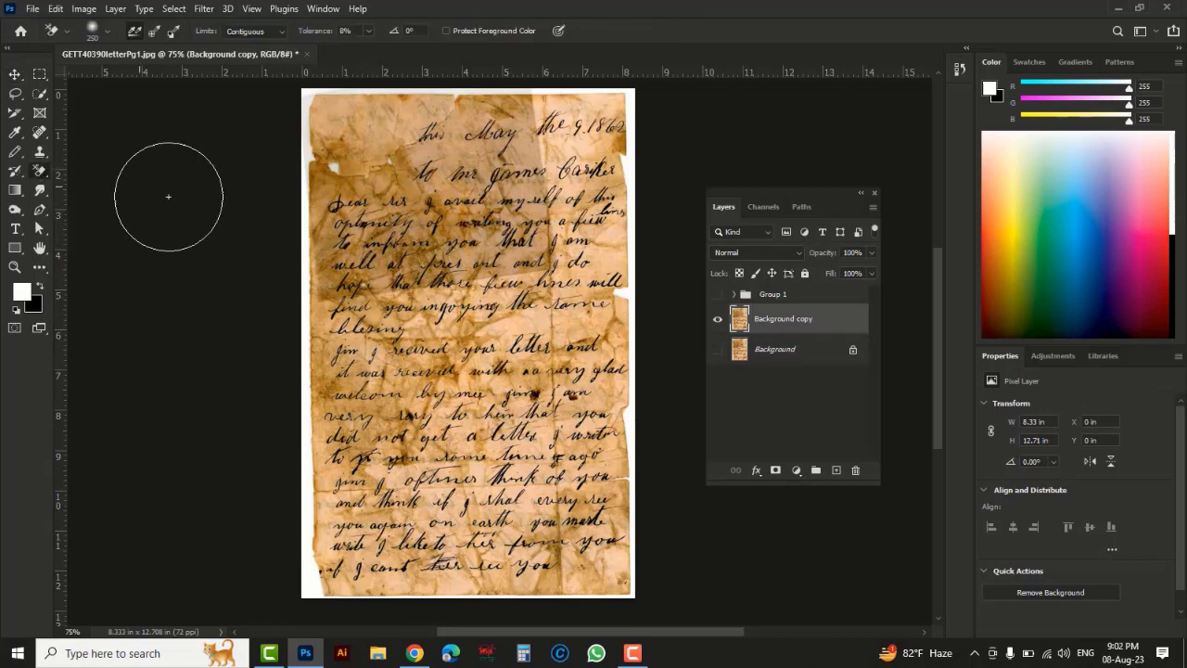
{"action": "left_click", "coordinate": [155, 35]}
{"action": "left_click", "coordinate": [281, 32]}
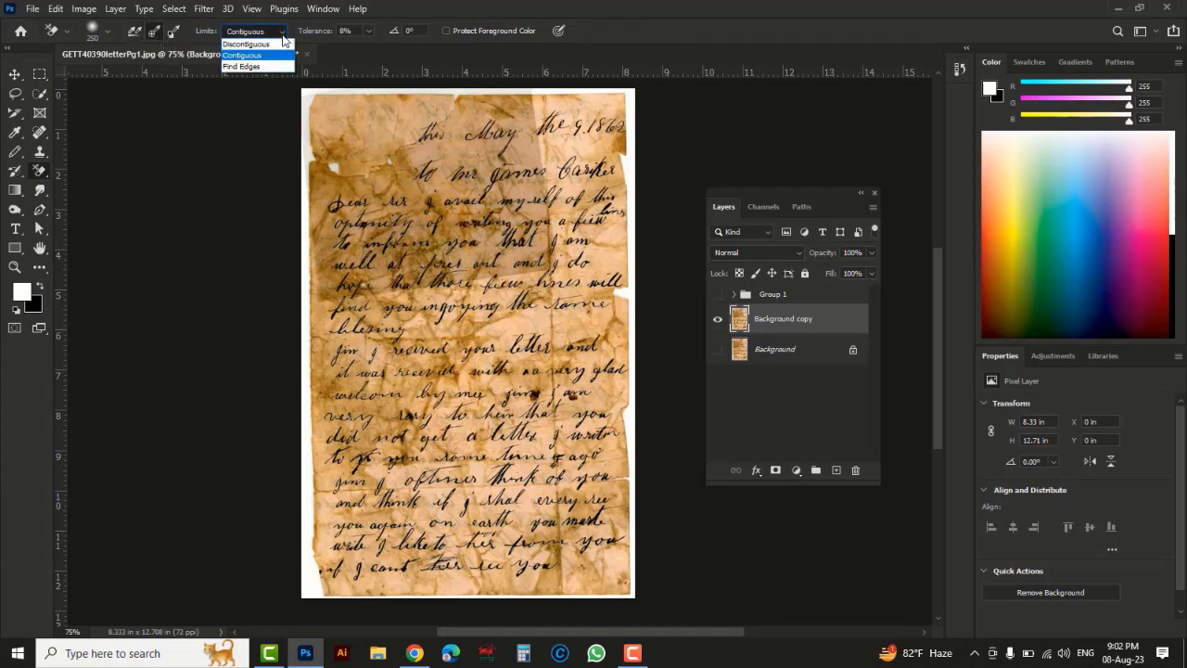
{"action": "left_click", "coordinate": [262, 45]}
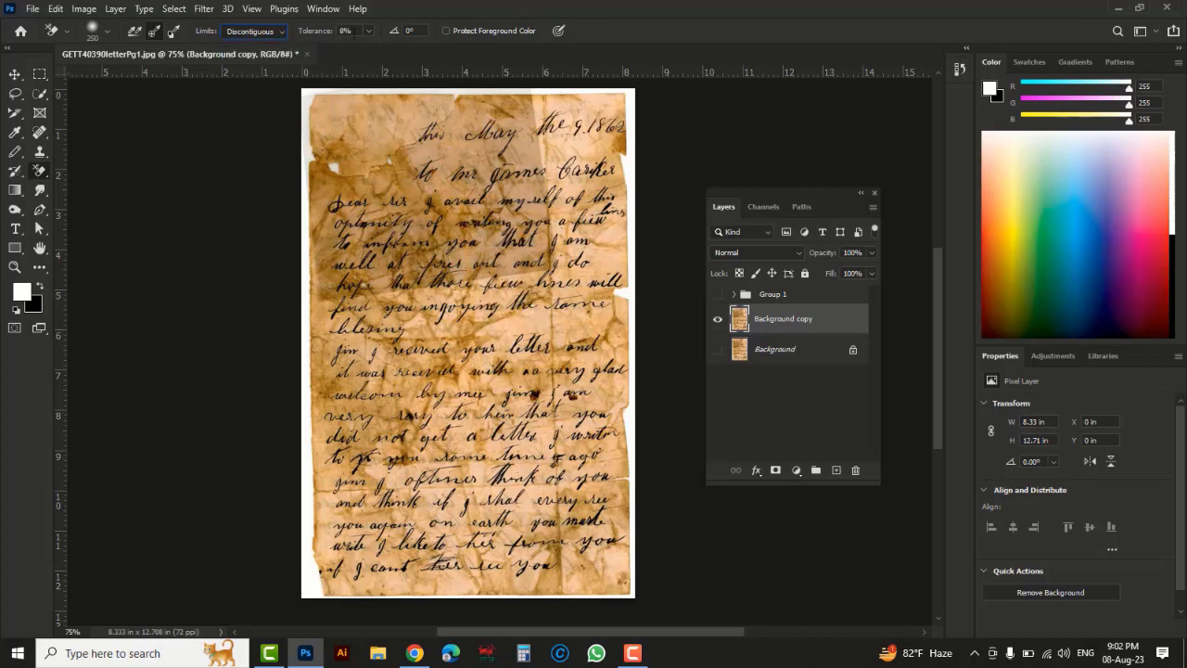
{"action": "left_click", "coordinate": [368, 37]}
{"action": "left_click_drag", "start_coordinate": [374, 46], "coordinate": [388, 52]}
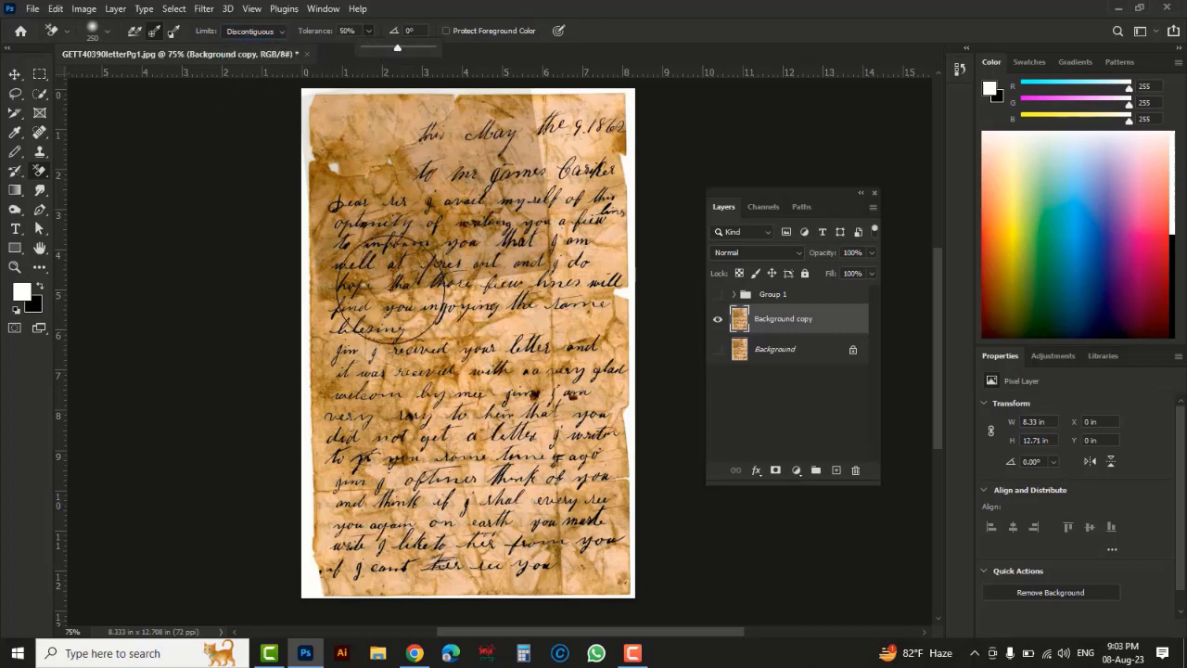
Set the foreground color to the brown stain color #87500f, sampled beside the hole near the letter's upper edge
{"action": "left_click", "coordinate": [408, 210], "text": "ctrl"}
{"action": "left_click_drag", "start_coordinate": [409, 256], "coordinate": [369, 321]}
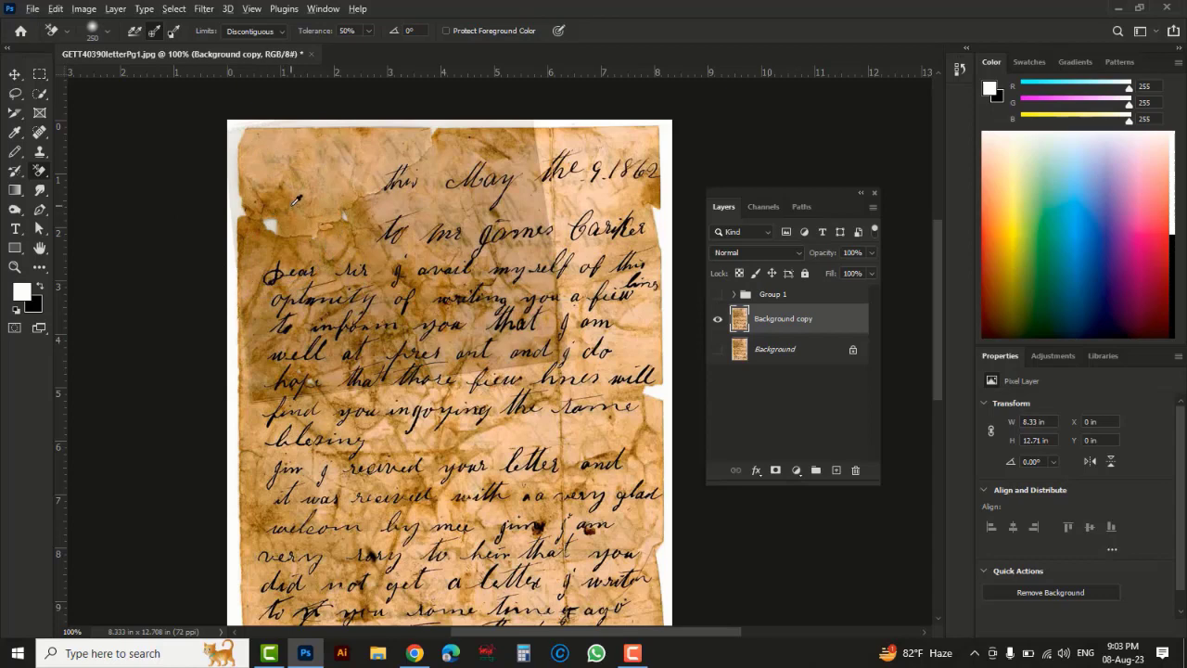
{"action": "left_click", "coordinate": [22, 291]}
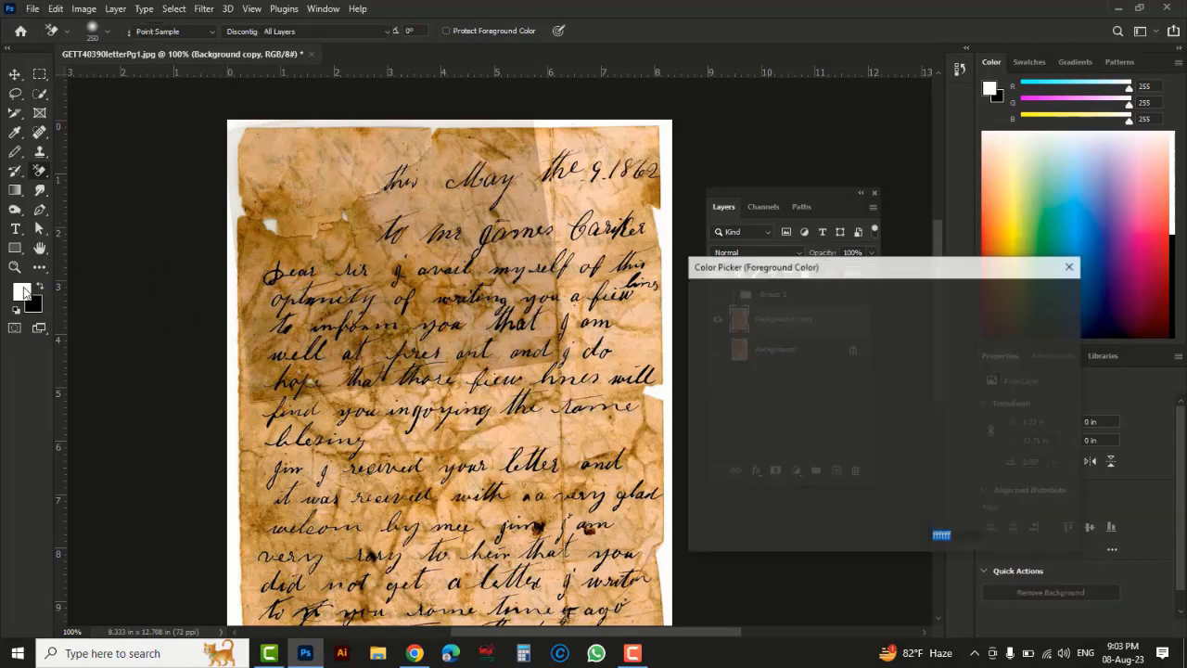
{"action": "left_click", "coordinate": [261, 225]}
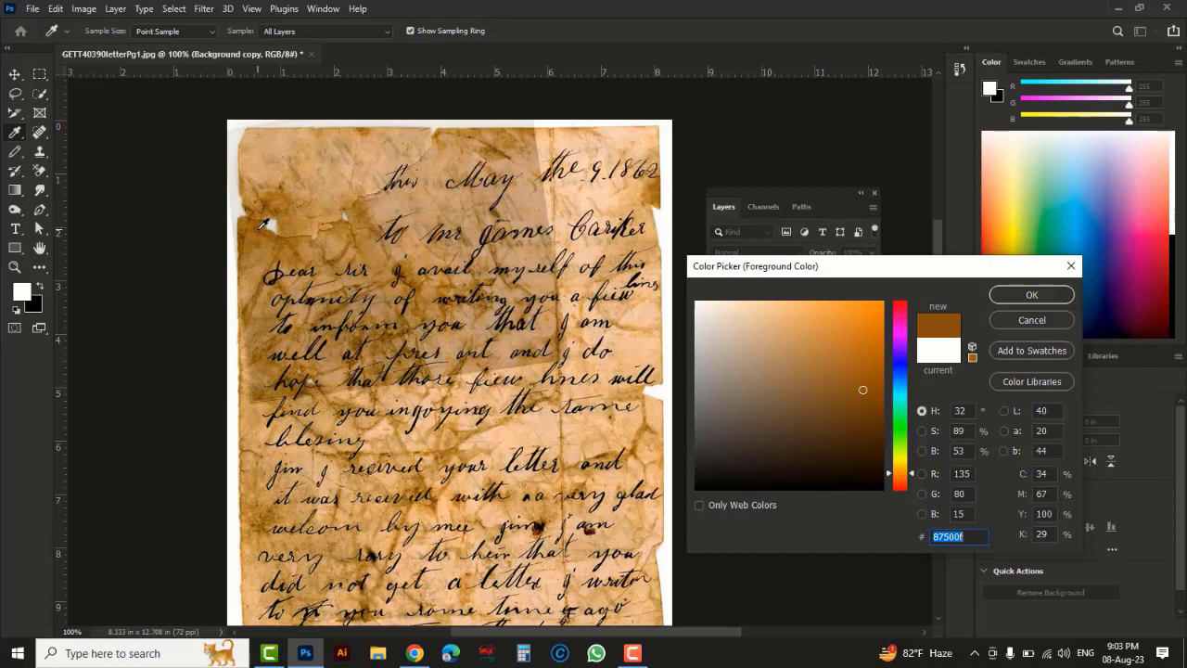
{"action": "left_click", "coordinate": [1006, 295]}
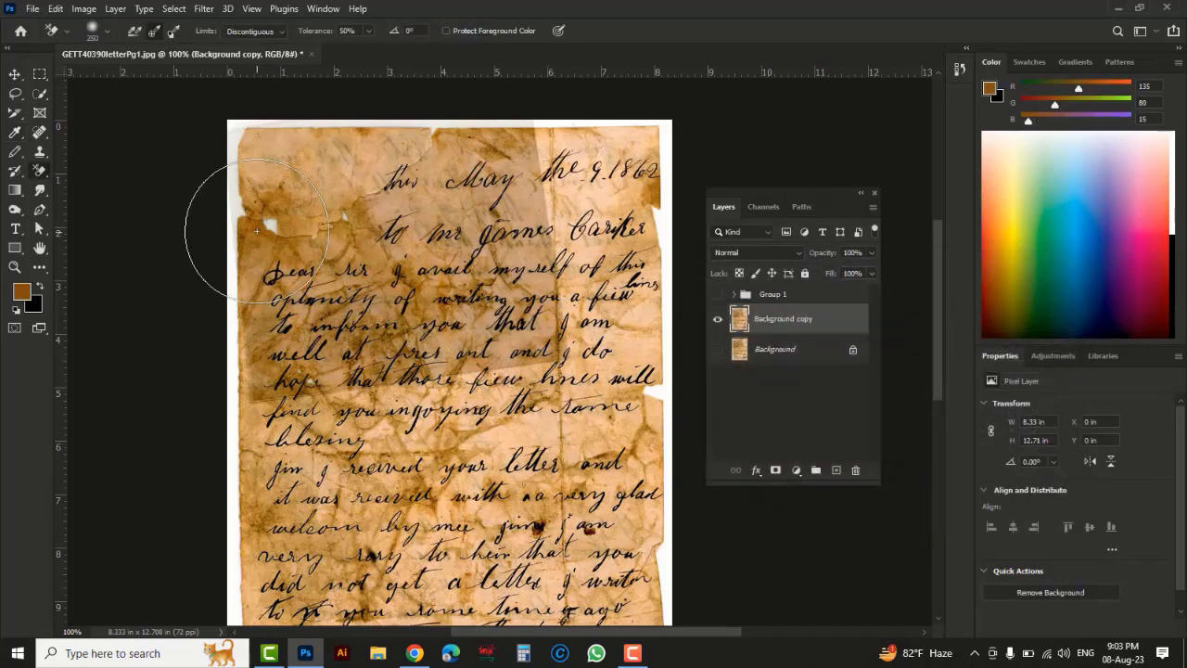
Erase the brown stains, lighter paper tint and white margins around the handwriting over the whole Background copy page
{"action": "mouse_move", "coordinate": [257, 231]}
{"action": "left_mouse_down"}
{"action": "mouse_move", "coordinate": [272, 187]}
{"action": "mouse_move", "coordinate": [289, 159]}
{"action": "mouse_move", "coordinate": [627, 148]}
{"action": "mouse_move", "coordinate": [591, 429]}
{"action": "mouse_move", "coordinate": [601, 215]}
{"action": "mouse_move", "coordinate": [476, 239]}
{"action": "mouse_move", "coordinate": [241, 361]}
{"action": "mouse_move", "coordinate": [455, 406]}
{"action": "mouse_move", "coordinate": [146, 463]}
{"action": "mouse_move", "coordinate": [626, 505]}
{"action": "mouse_move", "coordinate": [575, 512]}
{"action": "mouse_move", "coordinate": [548, 374]}
{"action": "mouse_move", "coordinate": [559, 257]}
{"action": "left_mouse_up"}
{"action": "key", "text": "space"}
{"action": "key", "text": "space"}
{"action": "mouse_move", "coordinate": [549, 408]}
{"action": "left_mouse_down"}
{"action": "mouse_move", "coordinate": [432, 368]}
{"action": "mouse_move", "coordinate": [565, 339]}
{"action": "mouse_move", "coordinate": [569, 220]}
{"action": "mouse_move", "coordinate": [437, 302]}
{"action": "mouse_move", "coordinate": [521, 228]}
{"action": "left_mouse_up"}
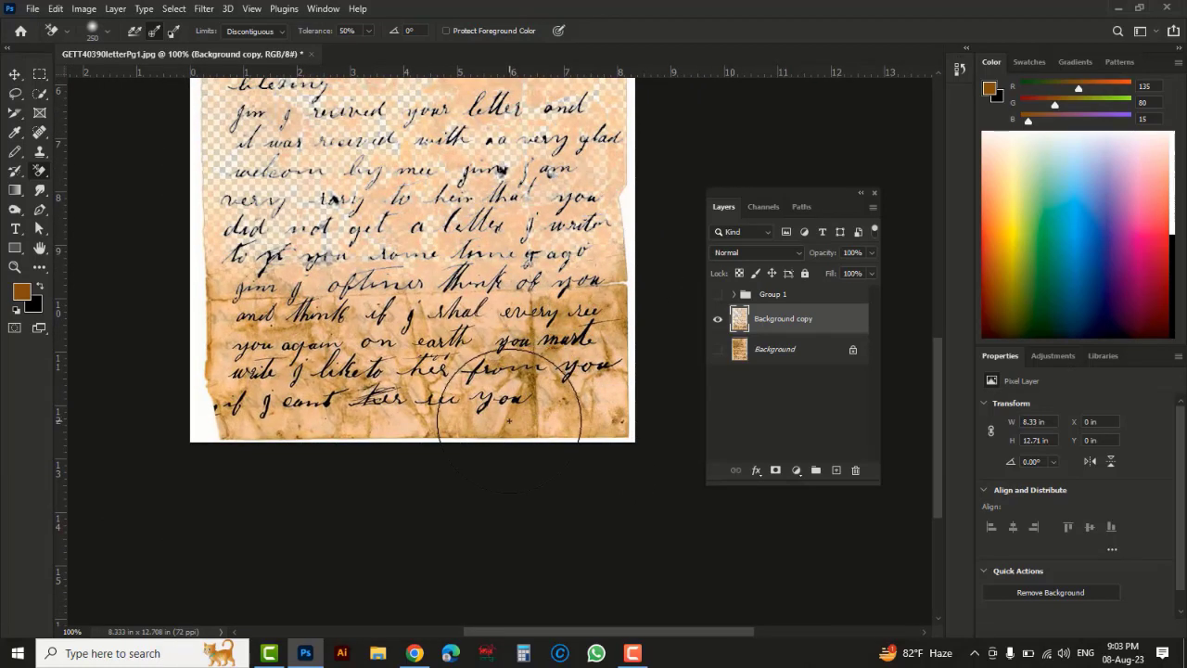
{"action": "mouse_move", "coordinate": [508, 391]}
{"action": "left_mouse_down"}
{"action": "mouse_move", "coordinate": [546, 407]}
{"action": "mouse_move", "coordinate": [603, 313]}
{"action": "mouse_move", "coordinate": [511, 279]}
{"action": "mouse_move", "coordinate": [225, 399]}
{"action": "mouse_move", "coordinate": [500, 421]}
{"action": "mouse_move", "coordinate": [57, 298]}
{"action": "mouse_move", "coordinate": [536, 200]}
{"action": "mouse_move", "coordinate": [561, 211]}
{"action": "mouse_move", "coordinate": [185, 230]}
{"action": "mouse_move", "coordinate": [502, 253]}
{"action": "mouse_move", "coordinate": [455, 270]}
{"action": "left_mouse_up"}
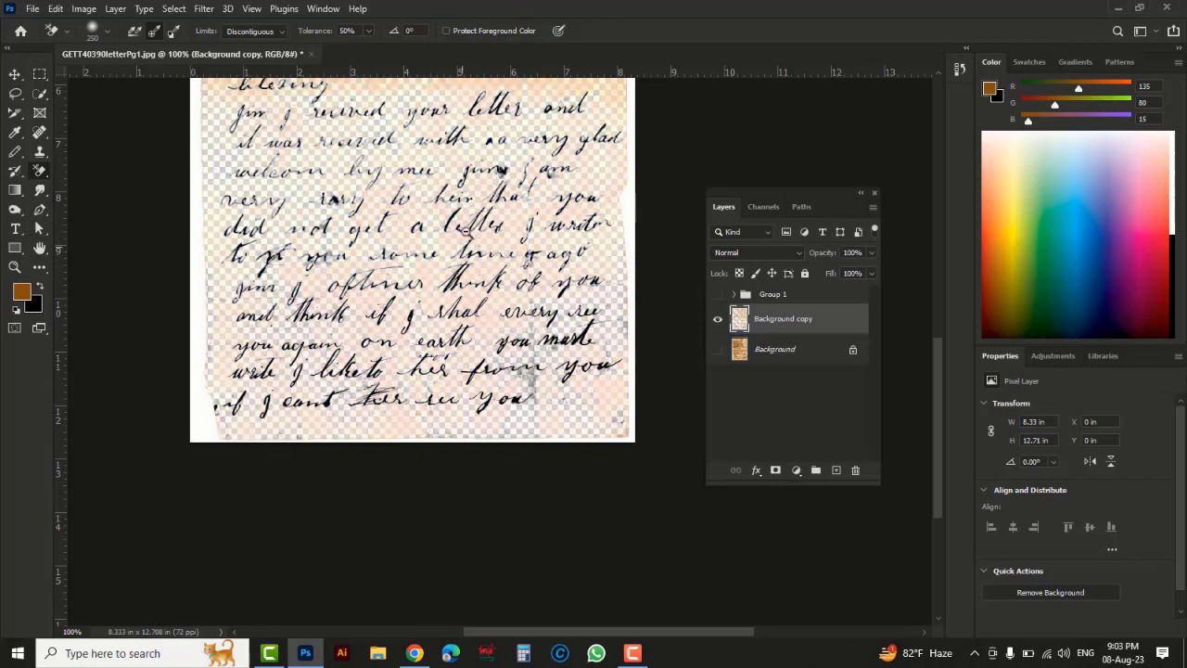
{"action": "scroll", "coordinate": [462, 229], "scroll_direction": "down", "scroll_amount": 2}
{"action": "scroll", "coordinate": [463, 191], "scroll_direction": "up", "scroll_amount": 3}
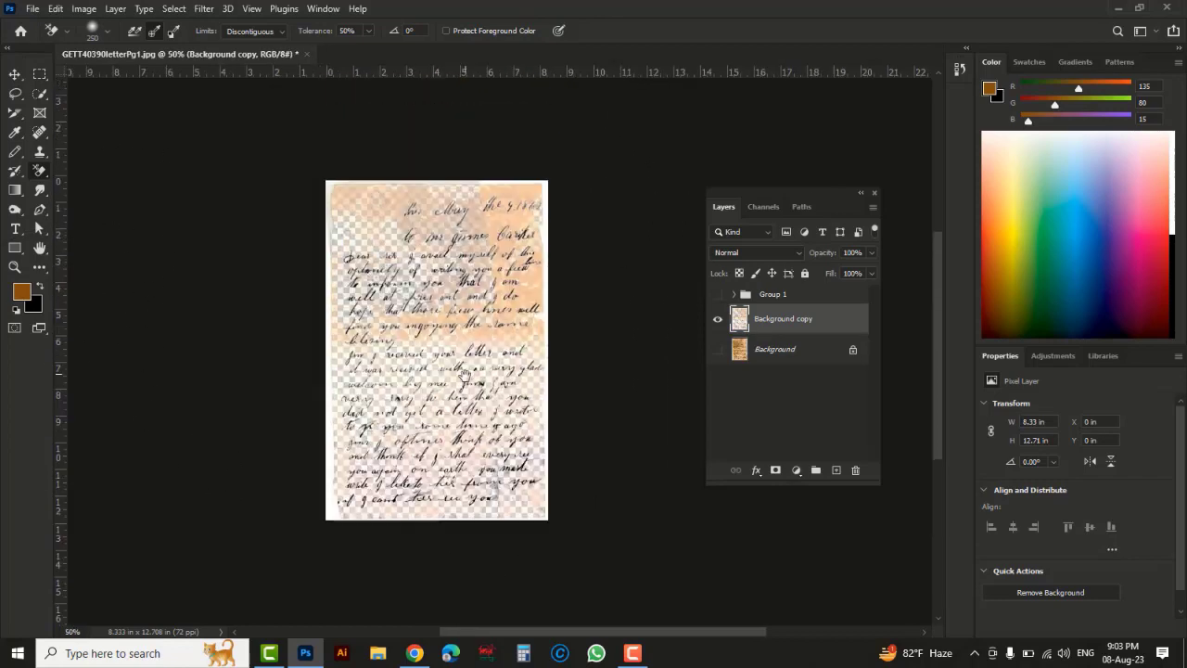
{"action": "mouse_move", "coordinate": [514, 302]}
{"action": "left_mouse_down"}
{"action": "mouse_move", "coordinate": [530, 329]}
{"action": "mouse_move", "coordinate": [519, 235]}
{"action": "mouse_move", "coordinate": [316, 246]}
{"action": "mouse_move", "coordinate": [500, 206]}
{"action": "mouse_move", "coordinate": [510, 189]}
{"action": "mouse_move", "coordinate": [349, 206]}
{"action": "mouse_move", "coordinate": [375, 293]}
{"action": "mouse_move", "coordinate": [517, 299]}
{"action": "mouse_move", "coordinate": [467, 311]}
{"action": "mouse_move", "coordinate": [428, 397]}
{"action": "mouse_move", "coordinate": [523, 474]}
{"action": "mouse_move", "coordinate": [511, 374]}
{"action": "mouse_move", "coordinate": [520, 433]}
{"action": "mouse_move", "coordinate": [313, 404]}
{"action": "mouse_move", "coordinate": [502, 369]}
{"action": "mouse_move", "coordinate": [300, 455]}
{"action": "mouse_move", "coordinate": [508, 498]}
{"action": "mouse_move", "coordinate": [343, 241]}
{"action": "mouse_move", "coordinate": [448, 192]}
{"action": "left_mouse_up"}
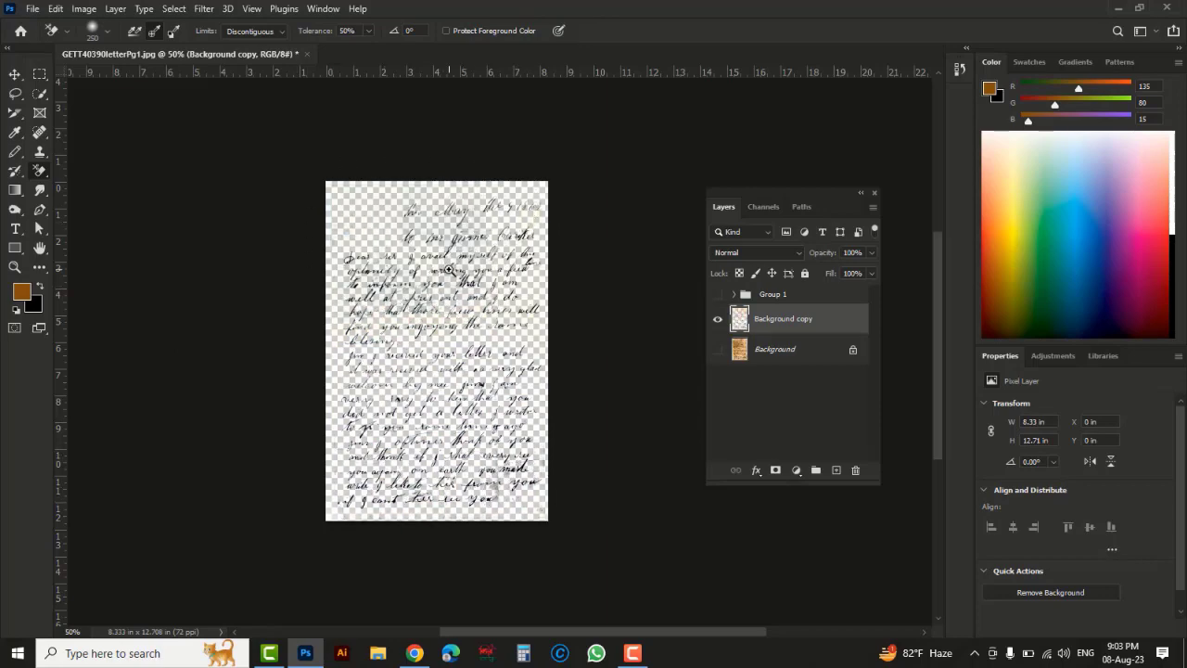
Add a new layer directly above the original Background and fill it with light gray #c2c2c2
{"action": "key", "text": "ctrl+plus"}
{"action": "key", "text": "ctrl+plus"}
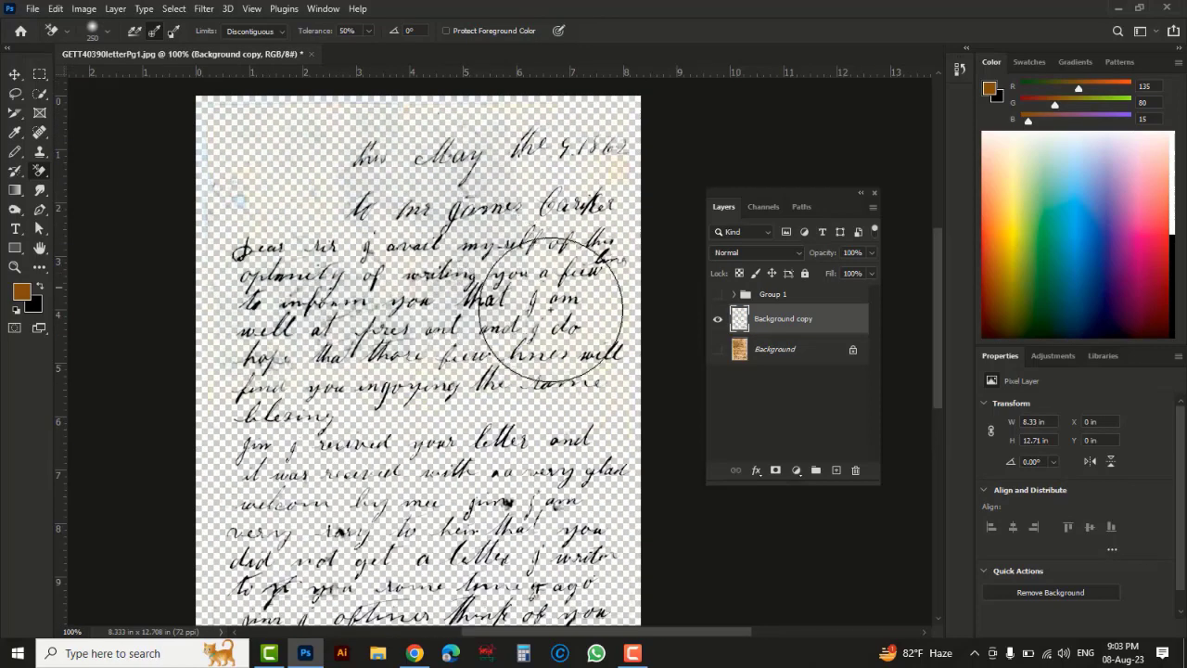
{"action": "left_click", "coordinate": [821, 352]}
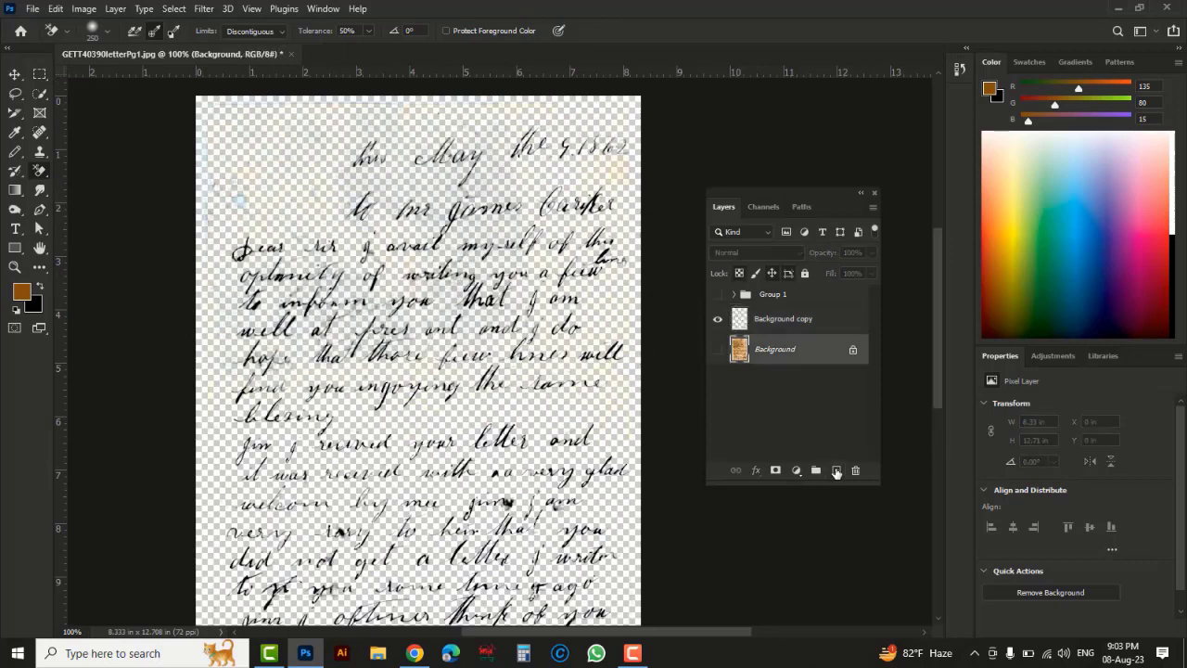
{"action": "left_click", "coordinate": [836, 472]}
{"action": "left_click", "coordinate": [23, 293]}
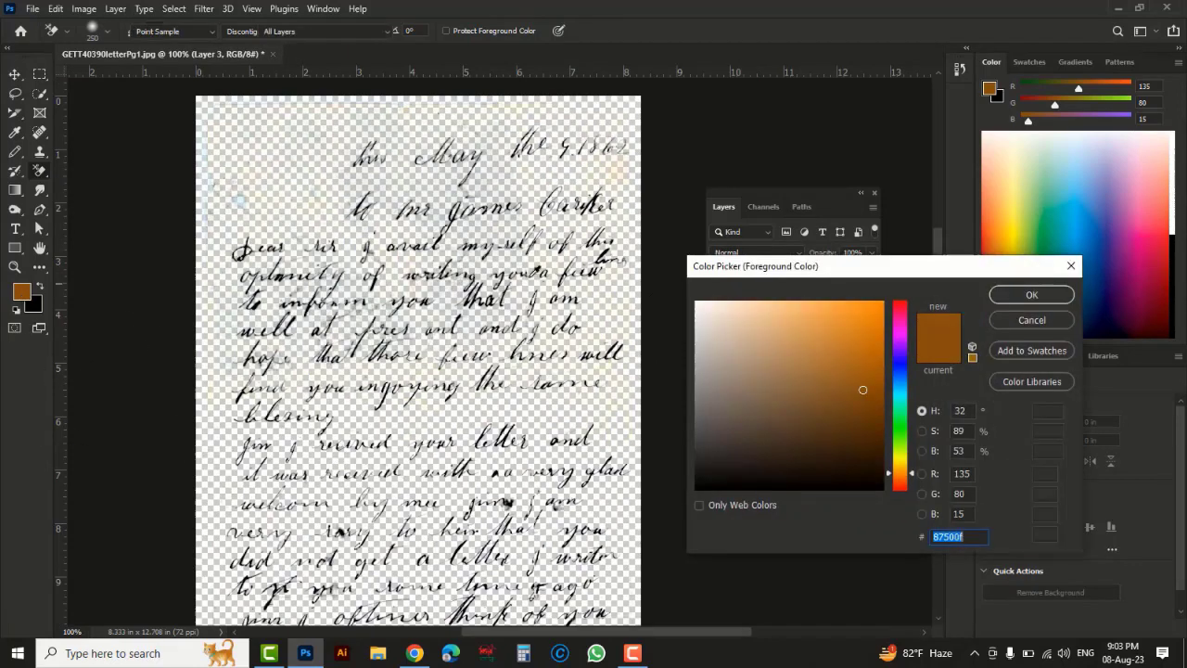
{"action": "left_click_drag", "start_coordinate": [710, 378], "coordinate": [691, 346]}
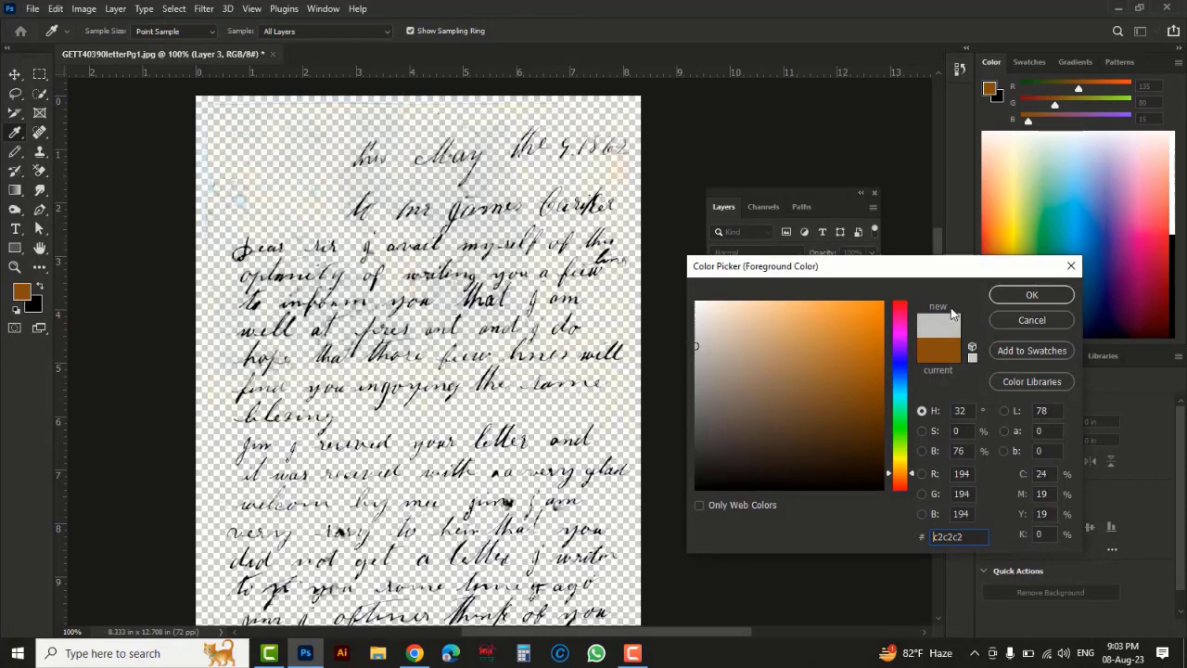
{"action": "left_click", "coordinate": [1021, 297]}
{"action": "key", "text": "alt+BackSpace"}
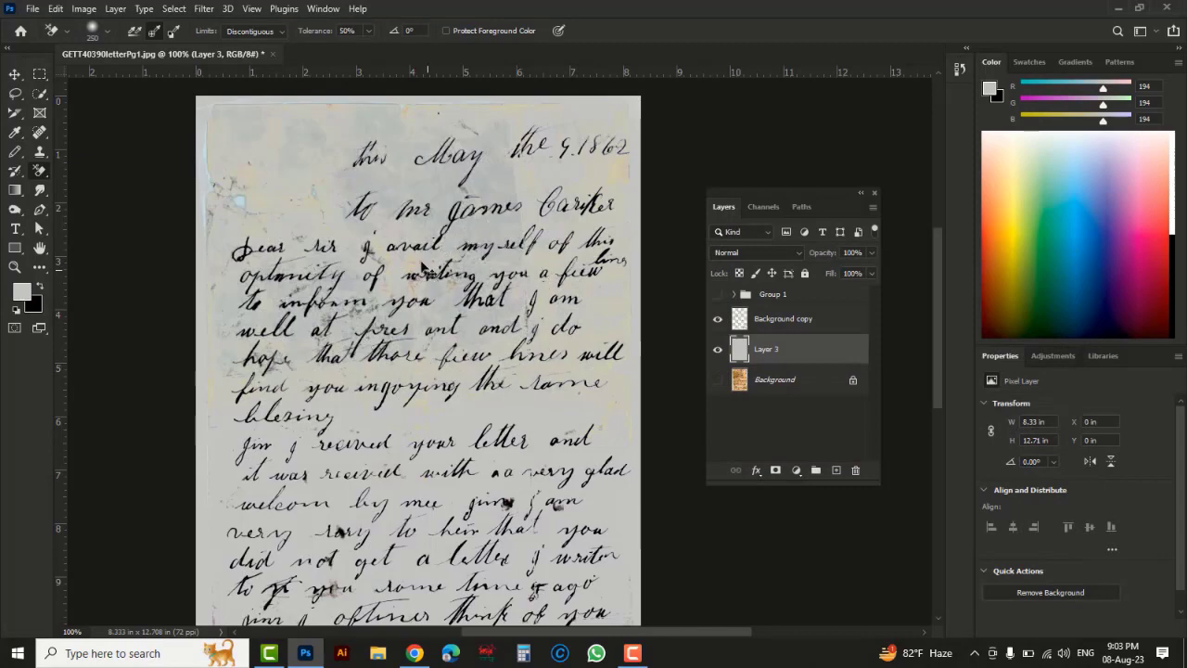
Load the pixels of the Background copy layer as a selection
{"action": "left_click", "coordinate": [359, 204], "text": "ctrl"}
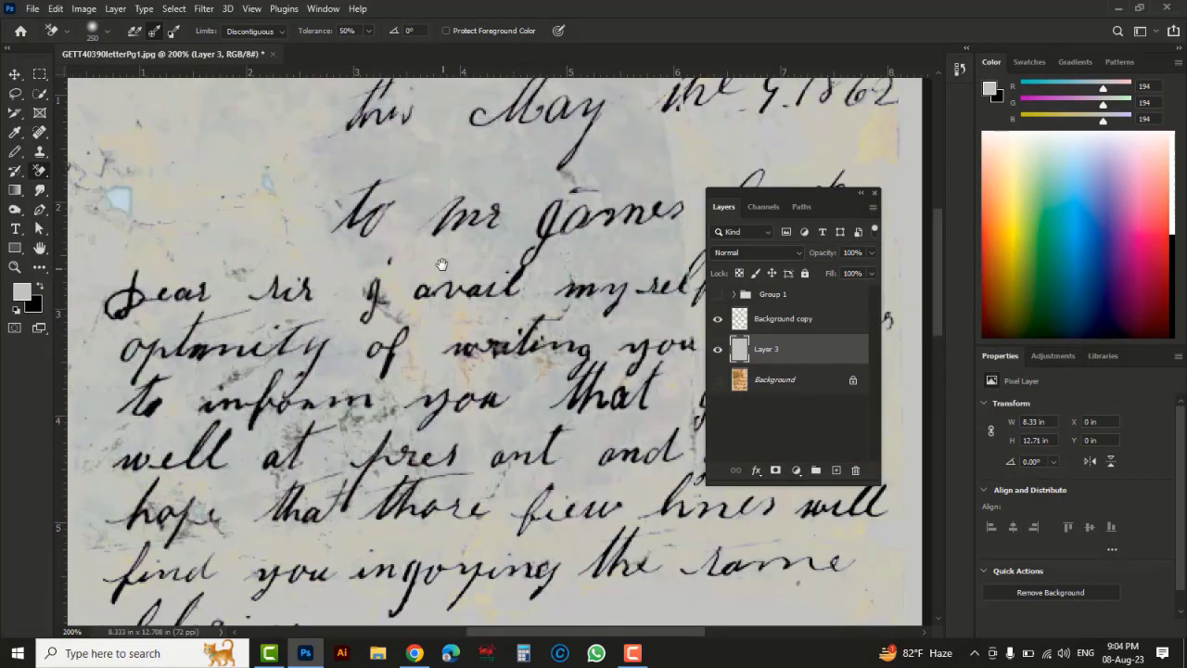
{"action": "left_click_drag", "start_coordinate": [441, 264], "coordinate": [456, 378]}
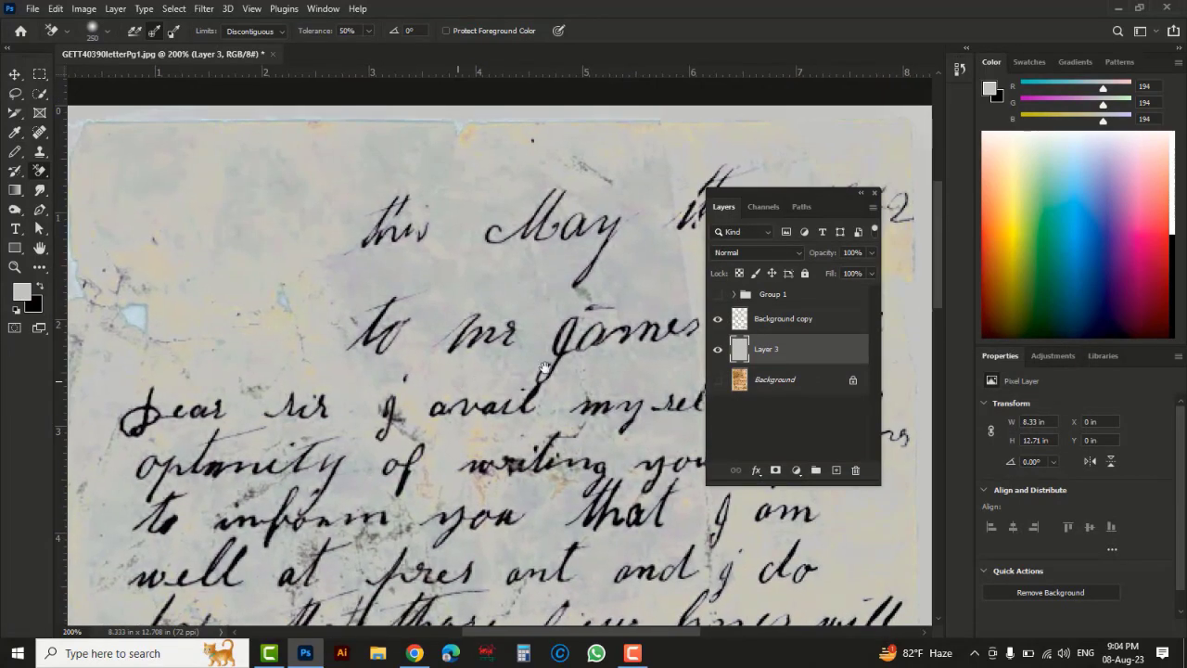
{"action": "left_click", "coordinate": [823, 329]}
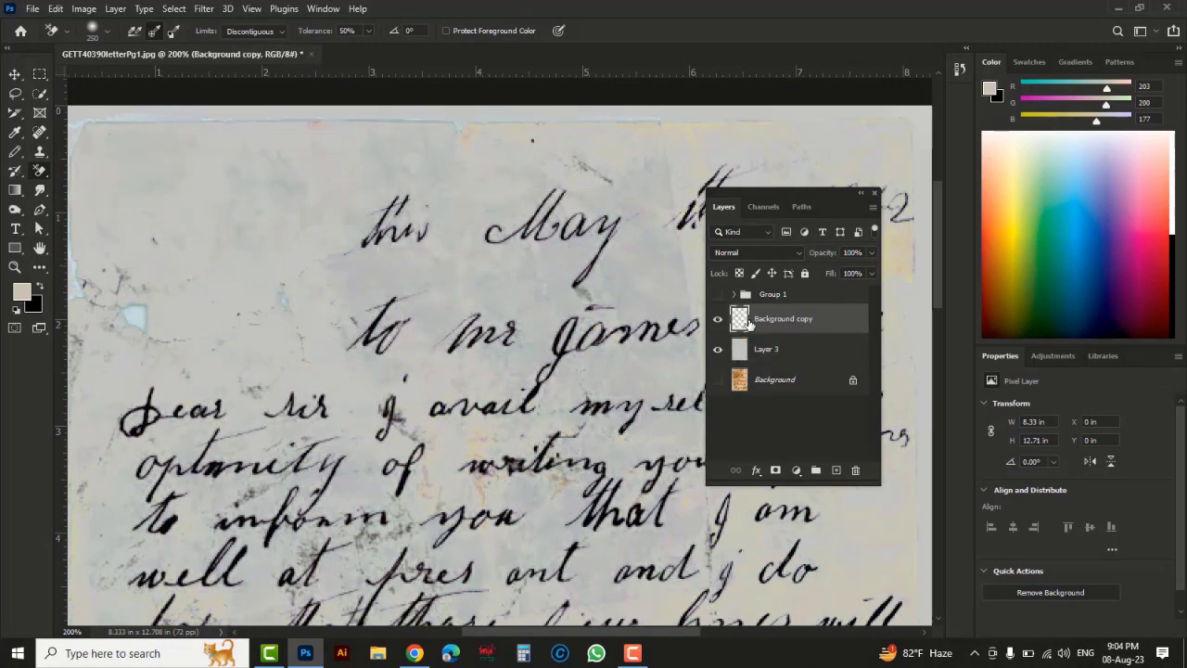
{"action": "right_click", "coordinate": [740, 319]}
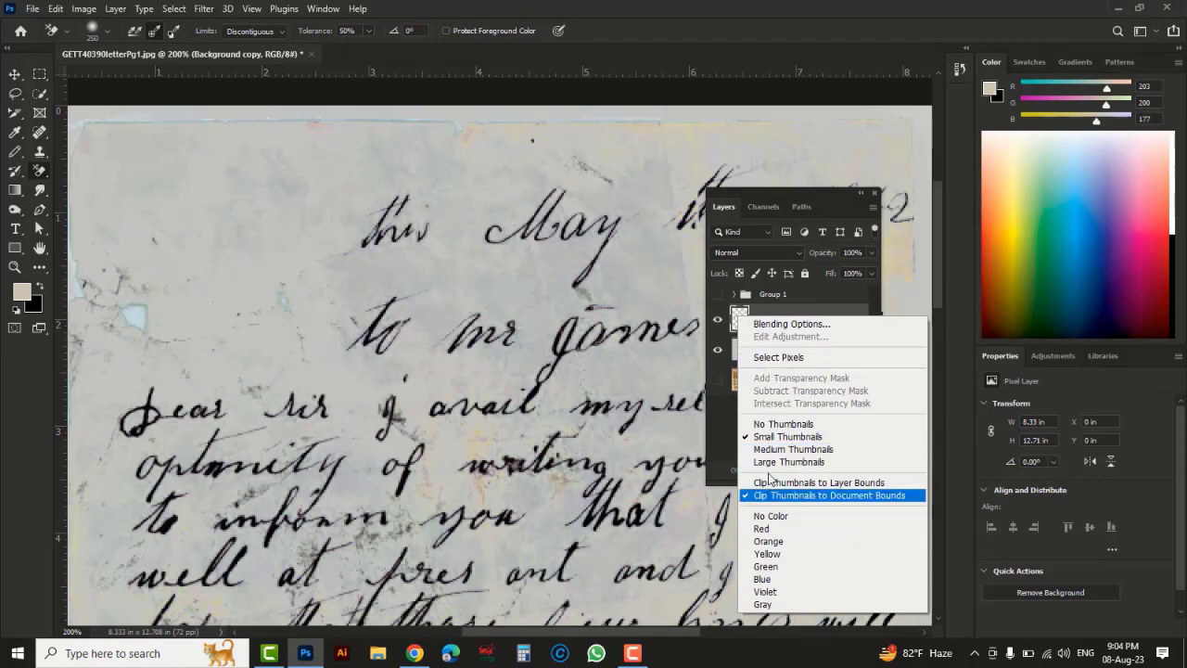
{"action": "left_click", "coordinate": [779, 357]}
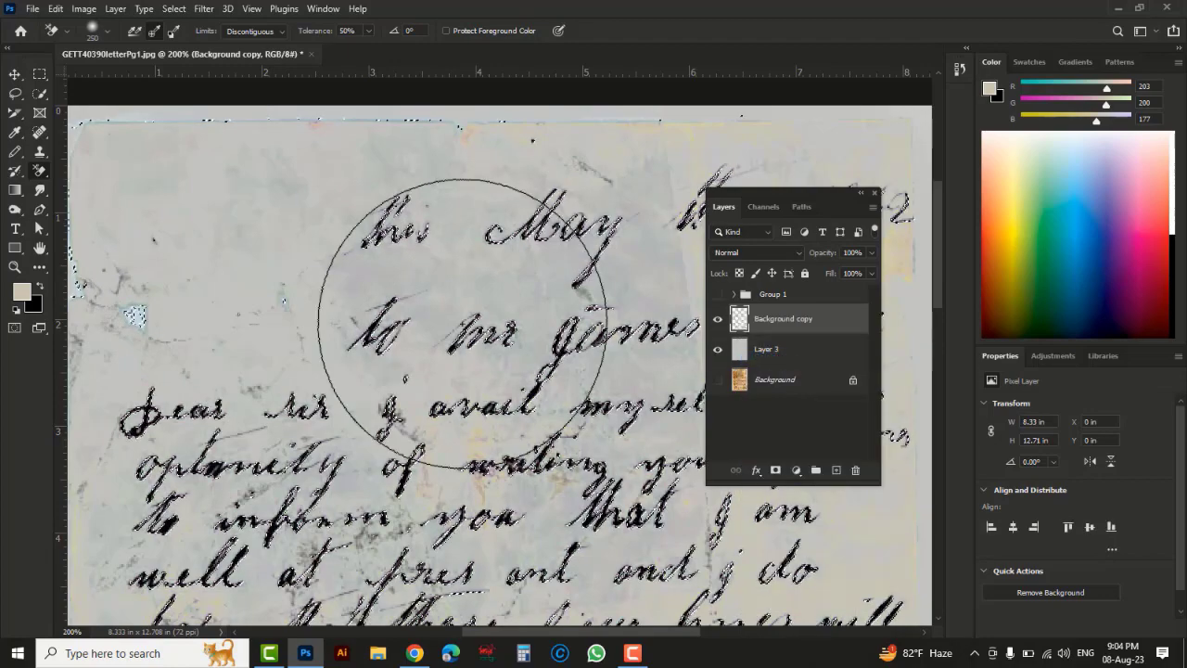
Clear the remaining paper stains around the handwriting on the Background copy with the selection inverted, and deselect
{"action": "scroll", "coordinate": [445, 328], "scroll_direction": "down", "scroll_amount": 4}
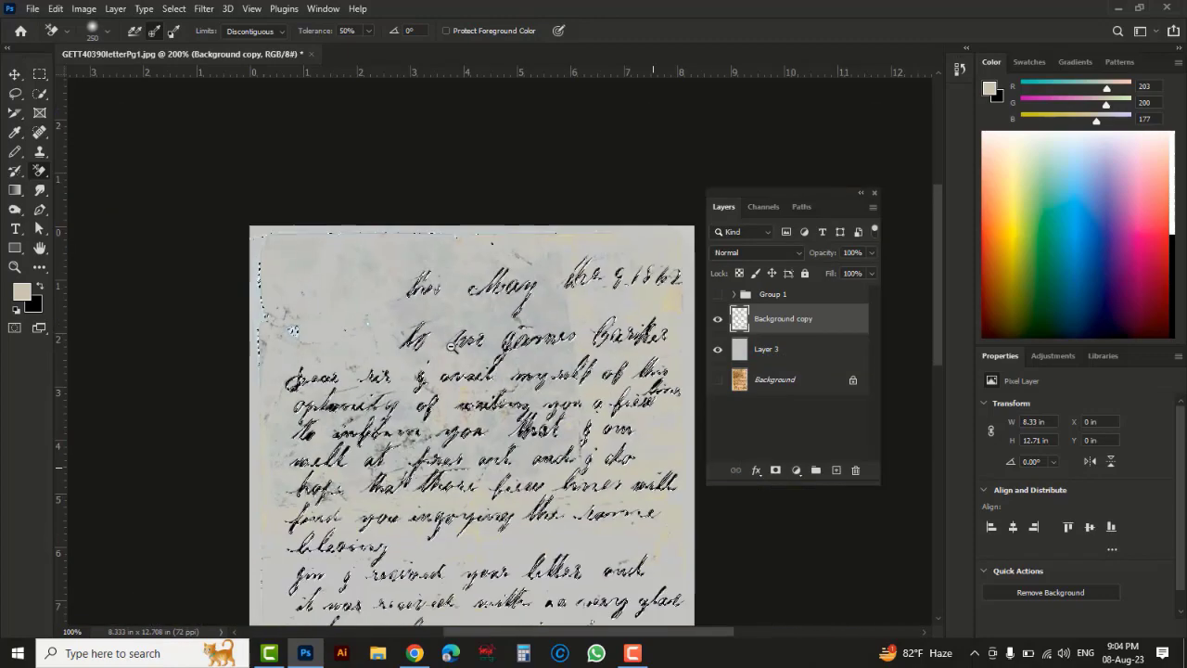
{"action": "left_click_drag", "start_coordinate": [501, 418], "coordinate": [463, 290]}
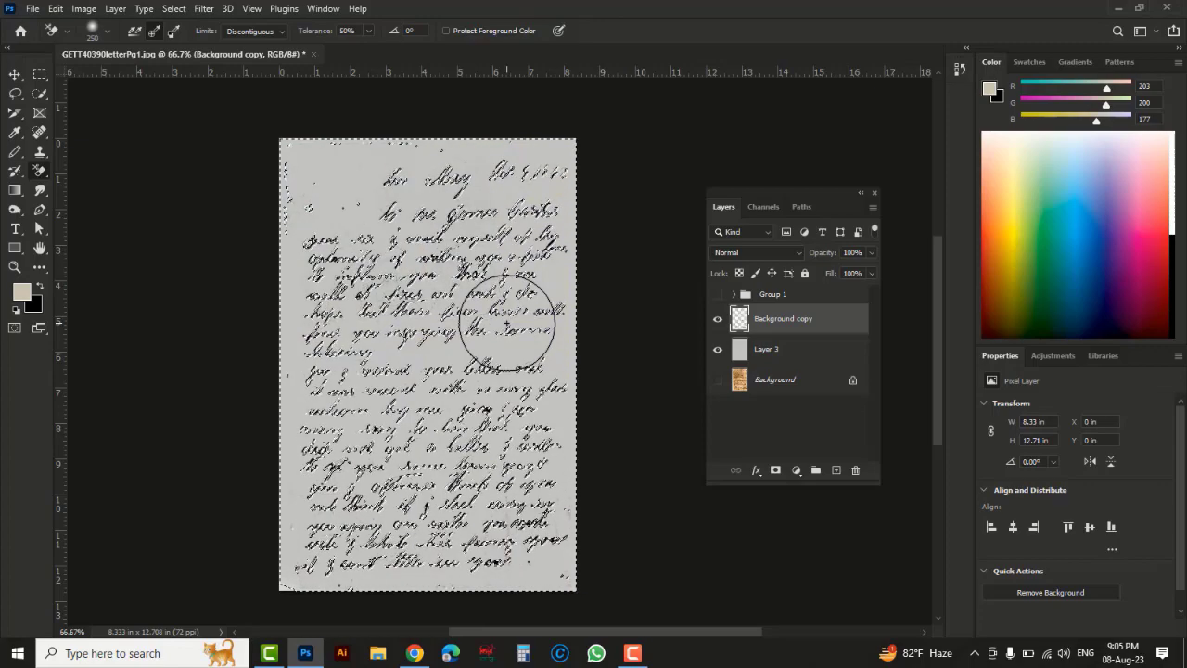
{"action": "scroll", "coordinate": [511, 331], "scroll_direction": "up", "scroll_amount": 1}
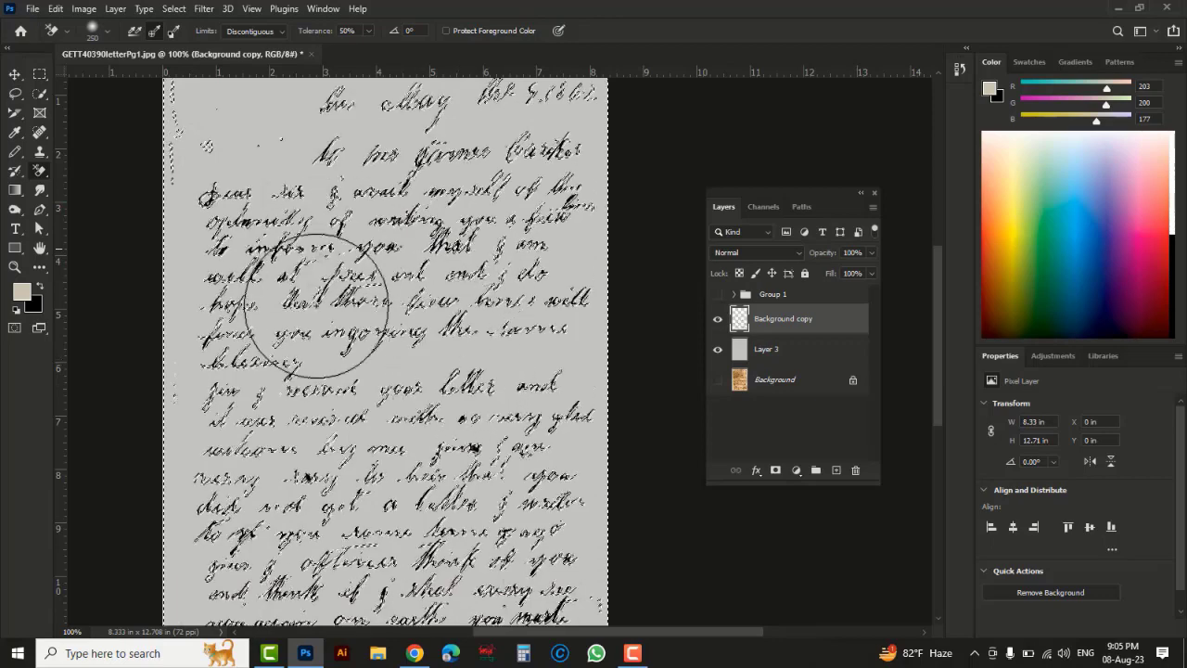
{"action": "key", "text": "ctrl+d"}
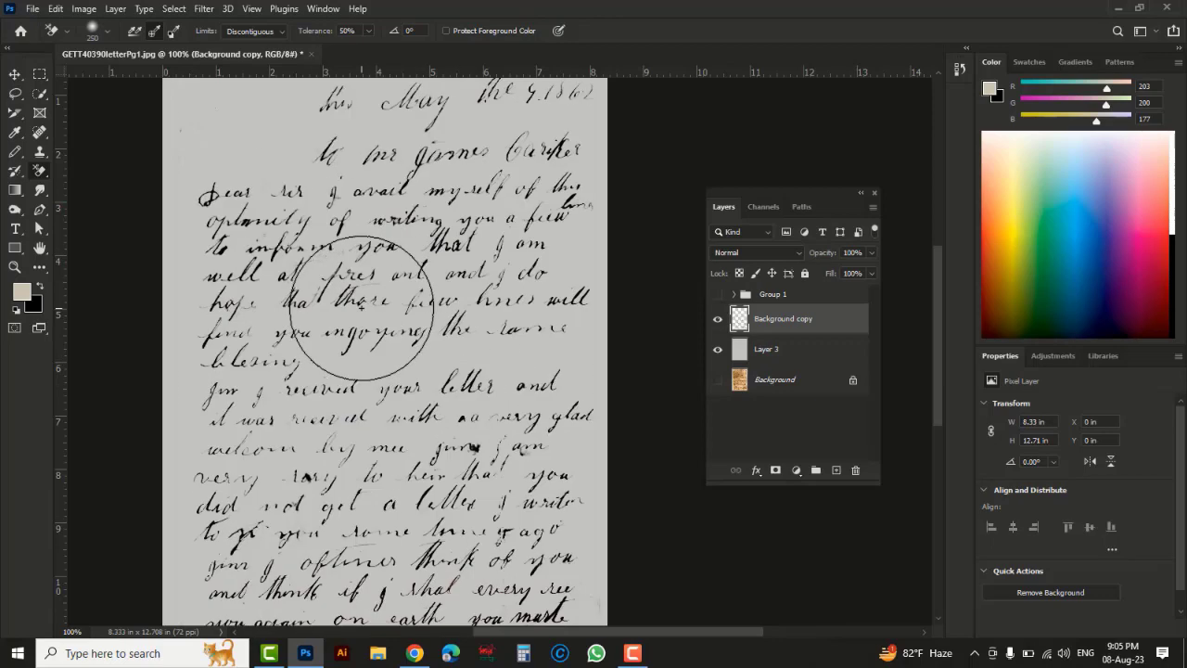
Erase the stray specks in the letter's upper margins on the Background copy with an enlarged Eraser brush
{"action": "left_click_drag", "start_coordinate": [308, 220], "coordinate": [350, 341]}
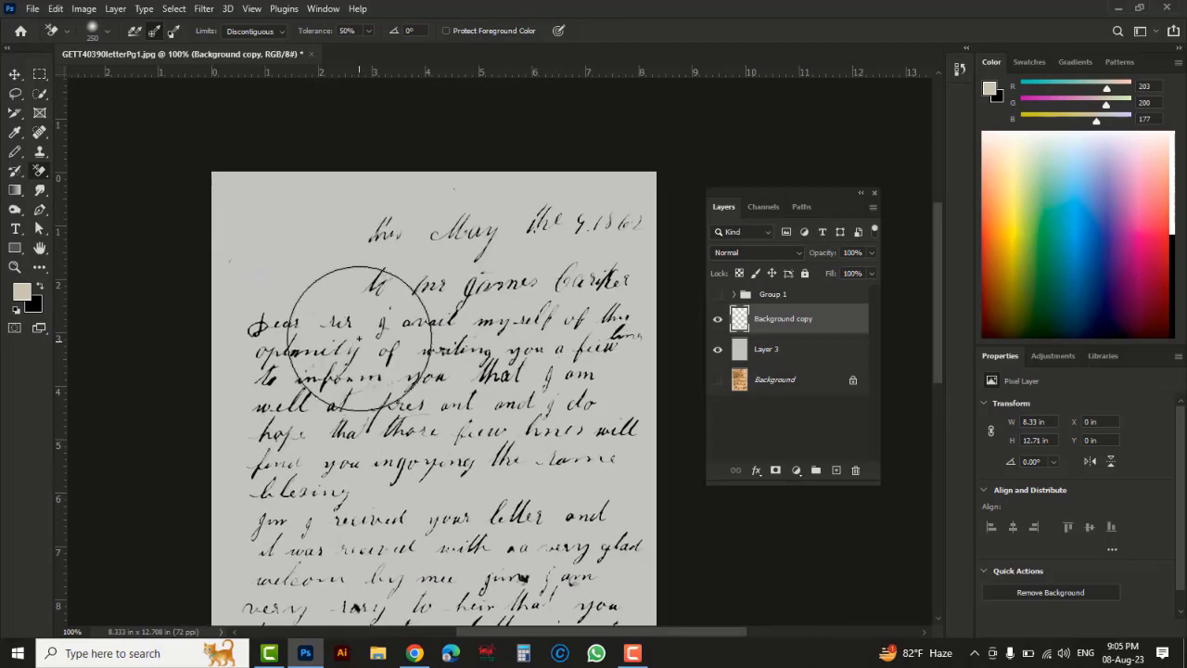
{"action": "right_click", "coordinate": [39, 171]}
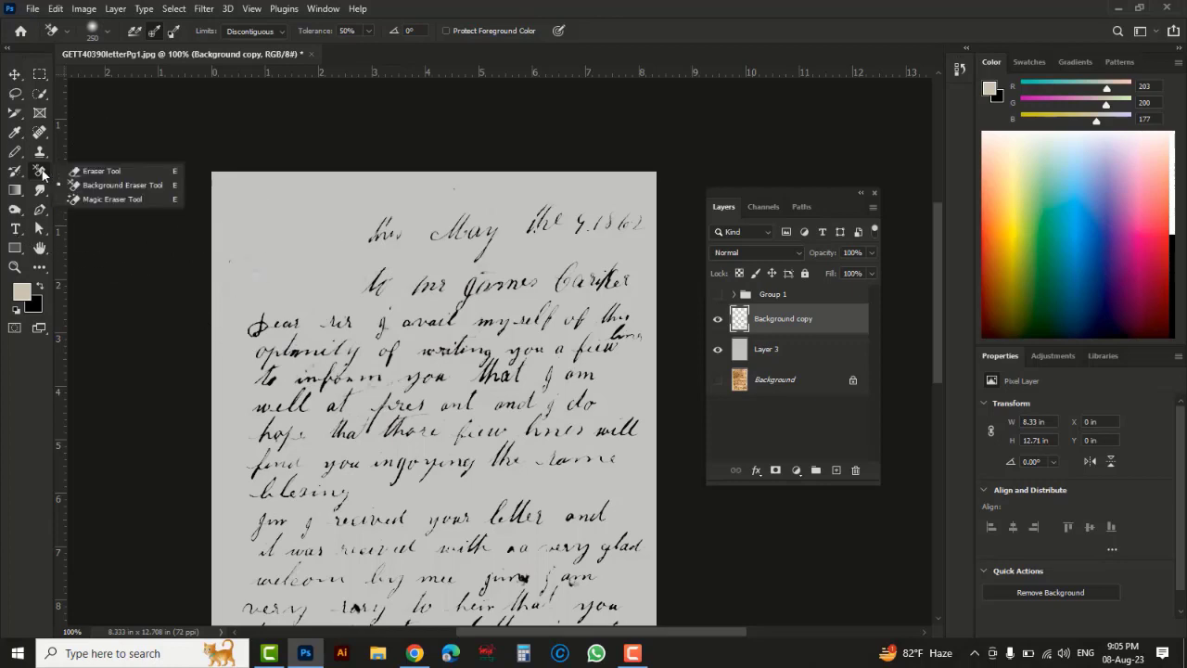
{"action": "left_click", "coordinate": [95, 175]}
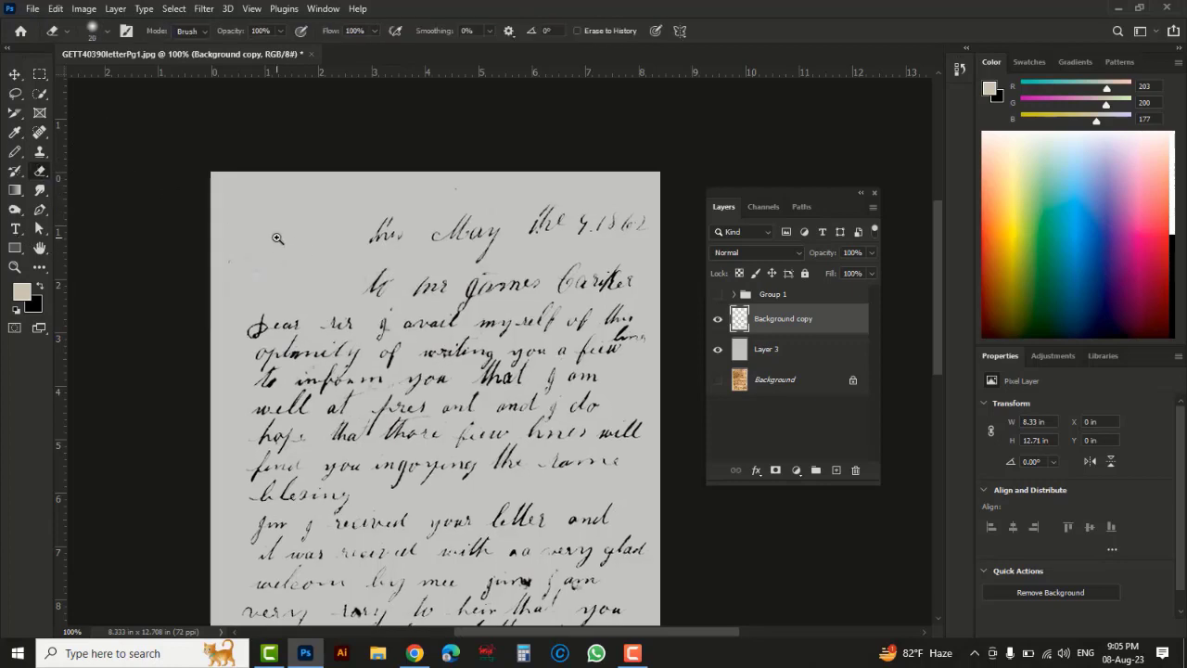
{"action": "left_click", "coordinate": [278, 240], "text": "ctrl"}
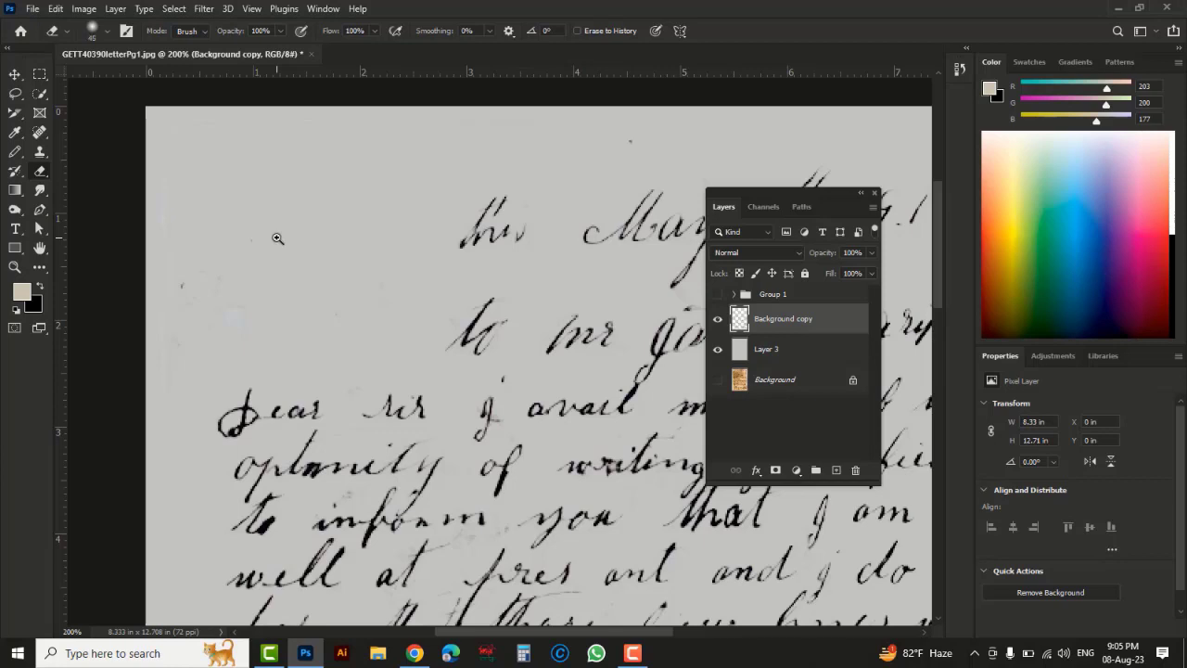
{"action": "key", "text": "bracketright"}
{"action": "key", "text": "bracketright"}
{"action": "mouse_move", "coordinate": [248, 299]}
{"action": "left_mouse_down"}
{"action": "mouse_move", "coordinate": [209, 321]}
{"action": "mouse_move", "coordinate": [184, 150]}
{"action": "mouse_move", "coordinate": [161, 223]}
{"action": "mouse_move", "coordinate": [184, 161]}
{"action": "left_mouse_up"}
Erase the specks and smudges along the letter's bottom edge and lower side margins on the Background copy
{"action": "key", "text": "Tab"}
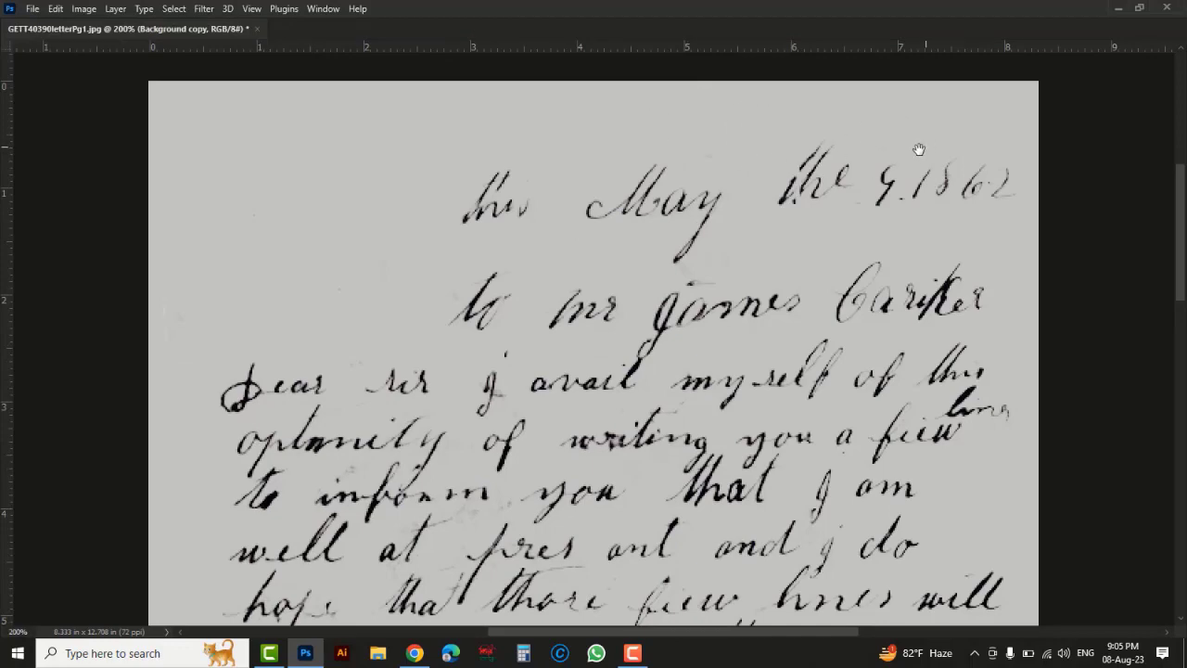
{"action": "left_click_drag", "start_coordinate": [920, 149], "coordinate": [743, 170]}
{"action": "left_click_drag", "start_coordinate": [816, 385], "coordinate": [790, 212]}
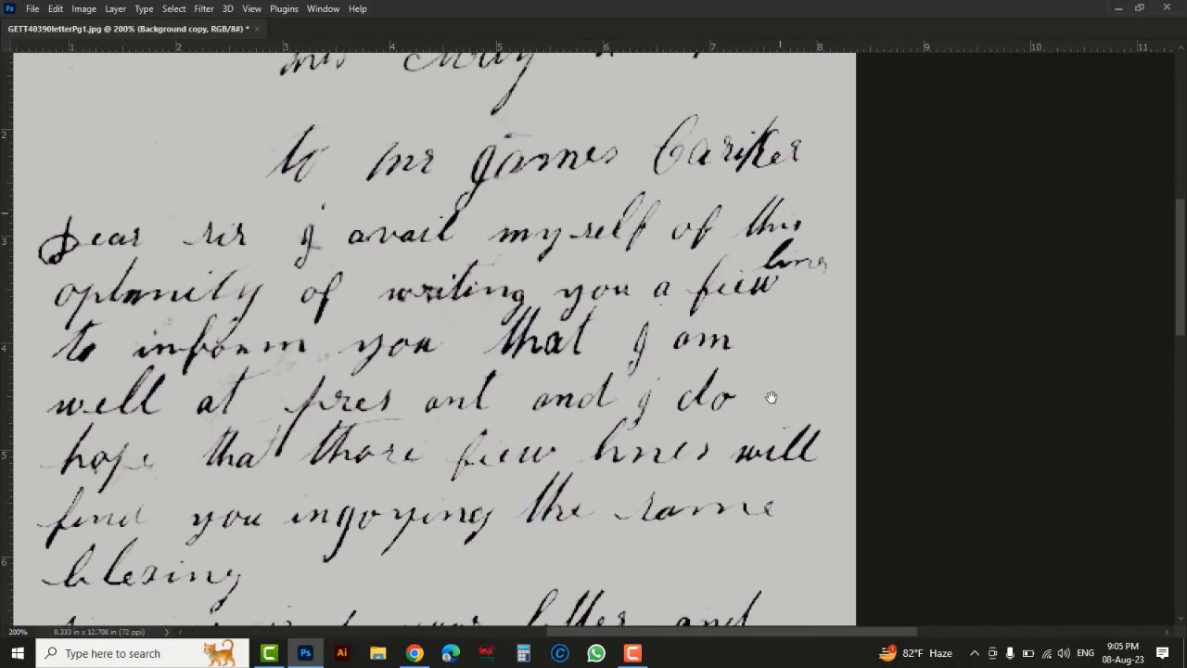
{"action": "left_click_drag", "start_coordinate": [771, 397], "coordinate": [787, 164]}
{"action": "left_click_drag", "start_coordinate": [814, 463], "coordinate": [817, 180]}
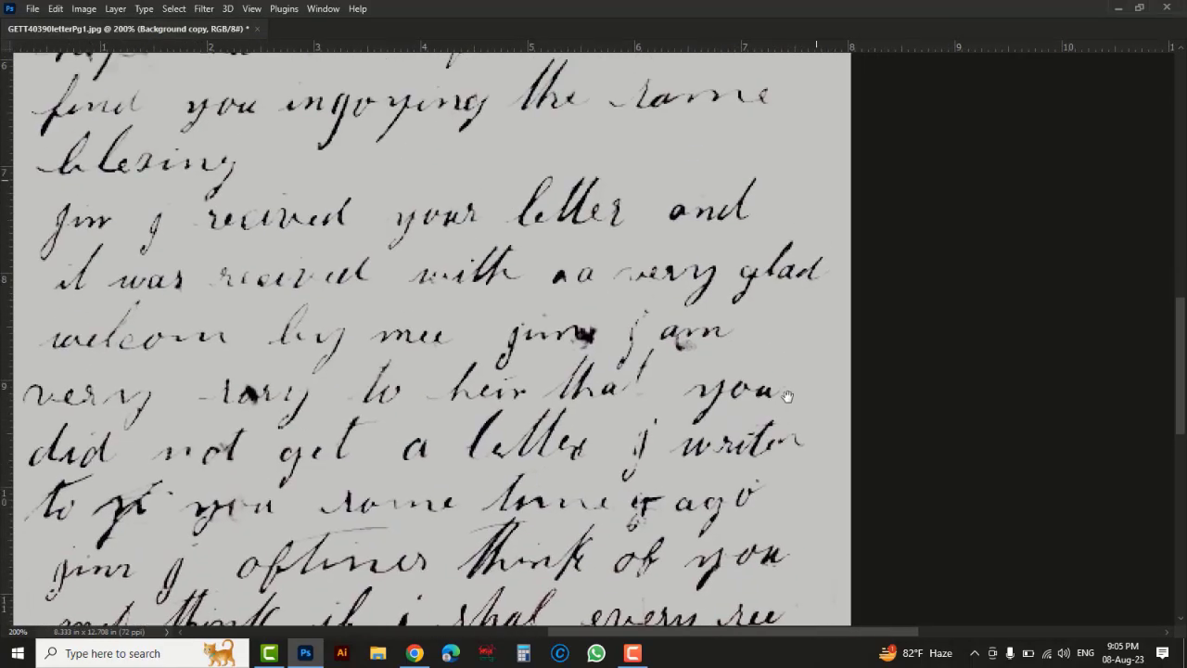
{"action": "left_click_drag", "start_coordinate": [787, 396], "coordinate": [776, 155]}
{"action": "left_click_drag", "start_coordinate": [742, 469], "coordinate": [744, 400]}
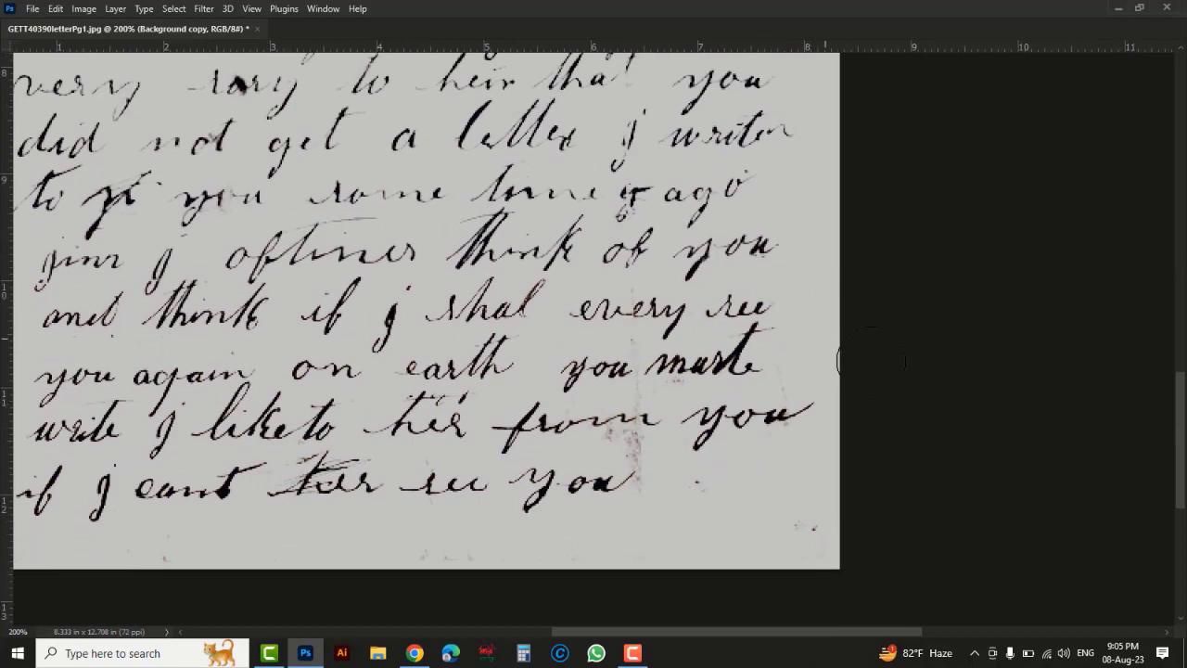
{"action": "left_click_drag", "start_coordinate": [406, 535], "coordinate": [727, 468]}
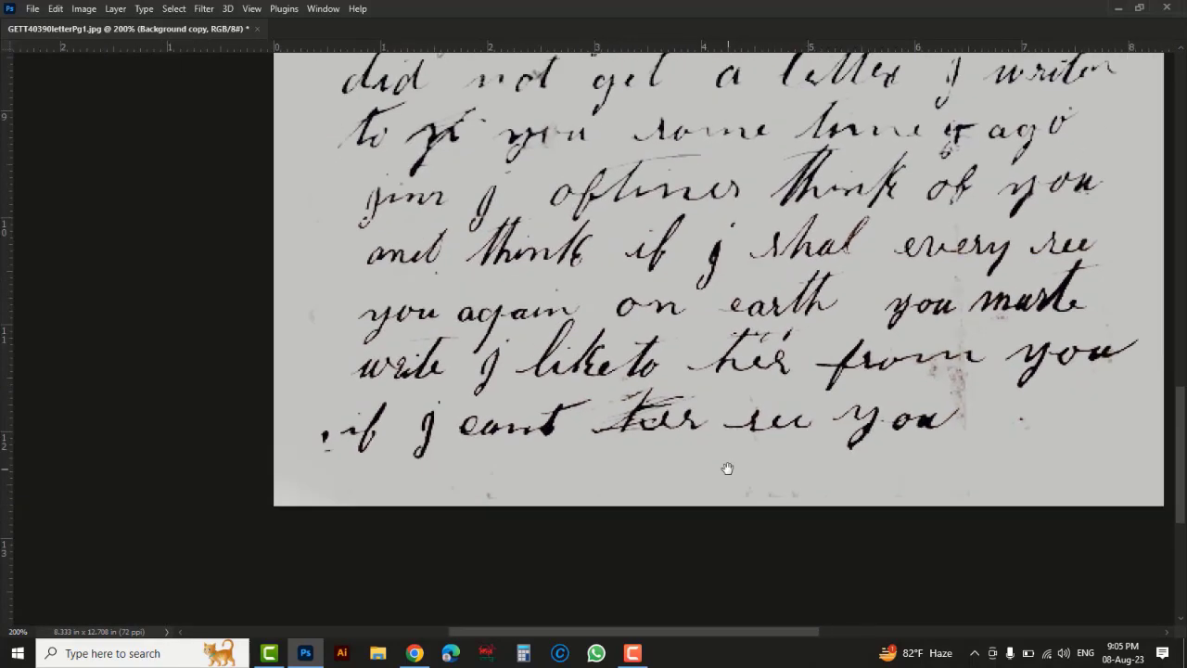
{"action": "mouse_move", "coordinate": [905, 493]}
{"action": "left_mouse_down"}
{"action": "mouse_move", "coordinate": [245, 501]}
{"action": "mouse_move", "coordinate": [304, 244]}
{"action": "left_mouse_up"}
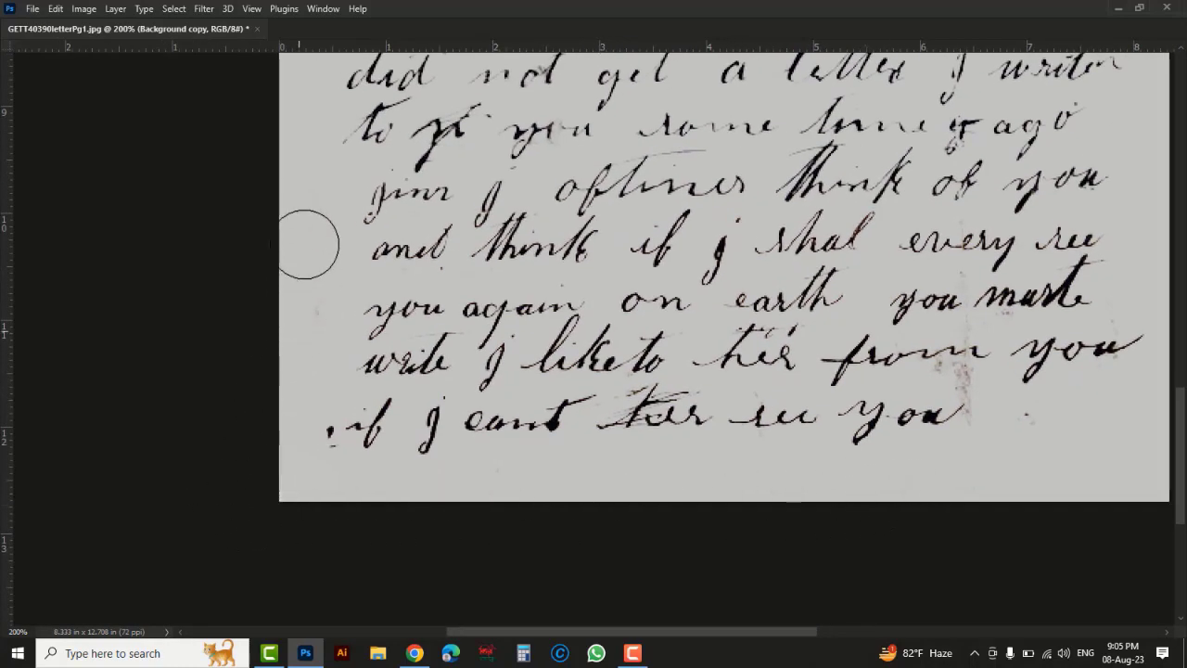
{"action": "left_click_drag", "start_coordinate": [1071, 378], "coordinate": [748, 440]}
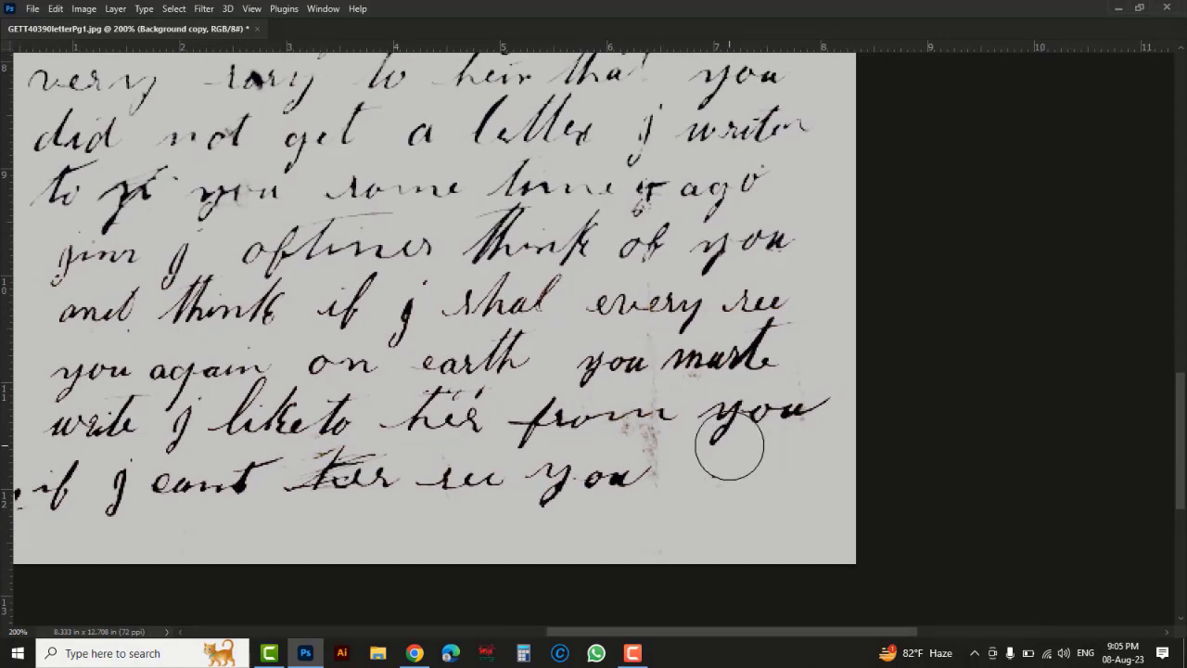
Erase the reddish stain between the closing lines of the letter with the Eraser brush reduced to size 20
{"action": "key", "text": "bracketleft"}
{"action": "key", "text": "bracketleft"}
{"action": "key", "text": "bracketleft"}
{"action": "key", "text": "bracketleft"}
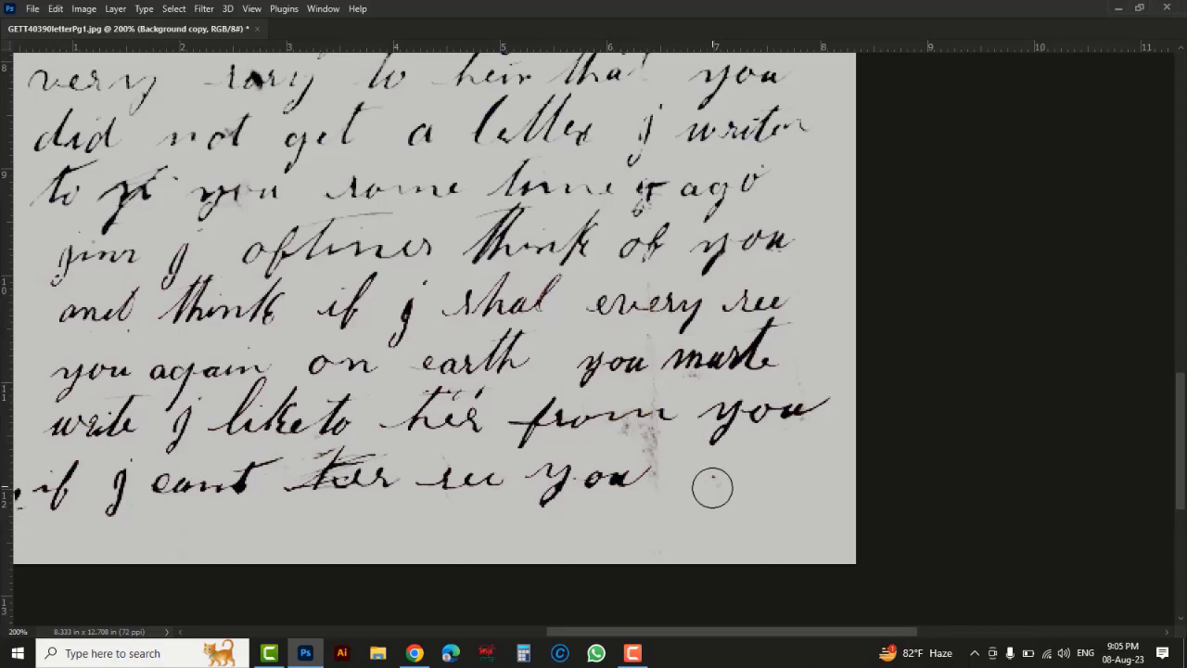
{"action": "key", "text": "bracketleft"}
{"action": "key", "text": "bracketleft"}
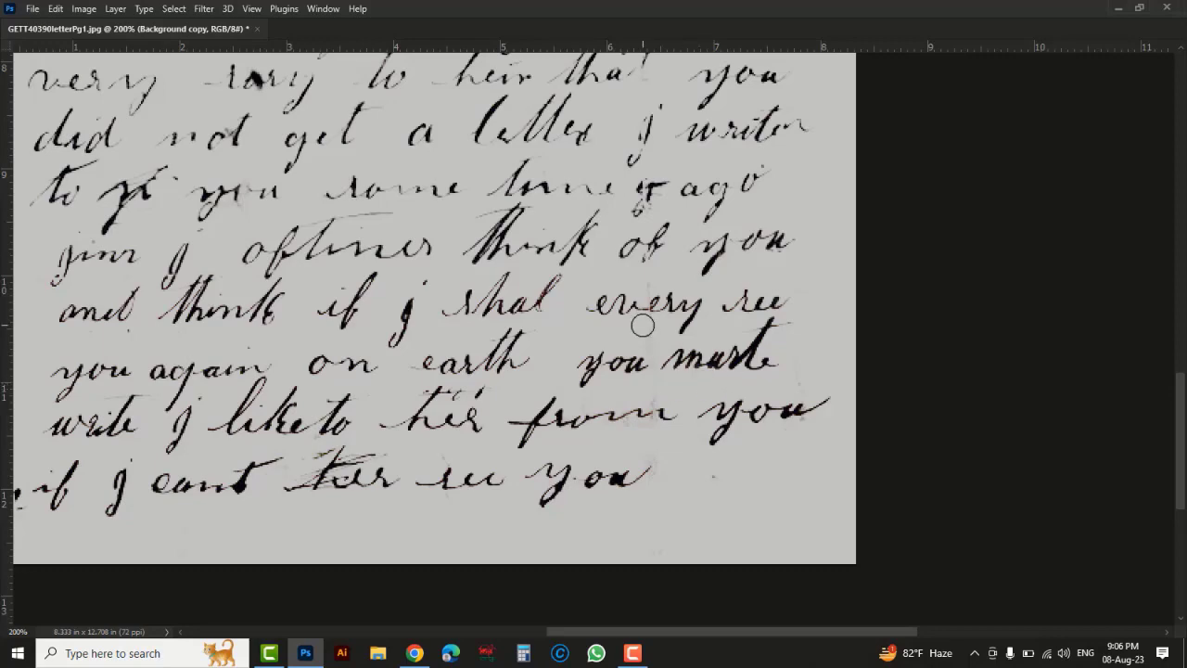
Delete the light gray fill layer from beneath the Background copy
{"action": "left_click_drag", "start_coordinate": [366, 198], "coordinate": [526, 397]}
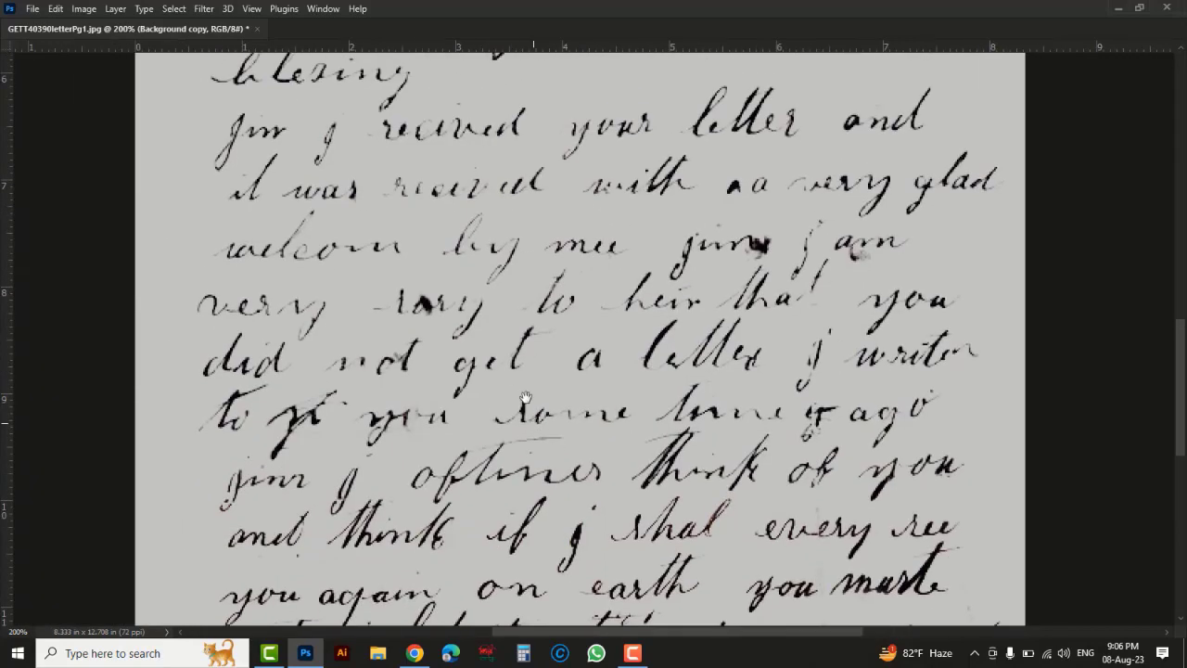
{"action": "left_click_drag", "start_coordinate": [607, 248], "coordinate": [629, 456]}
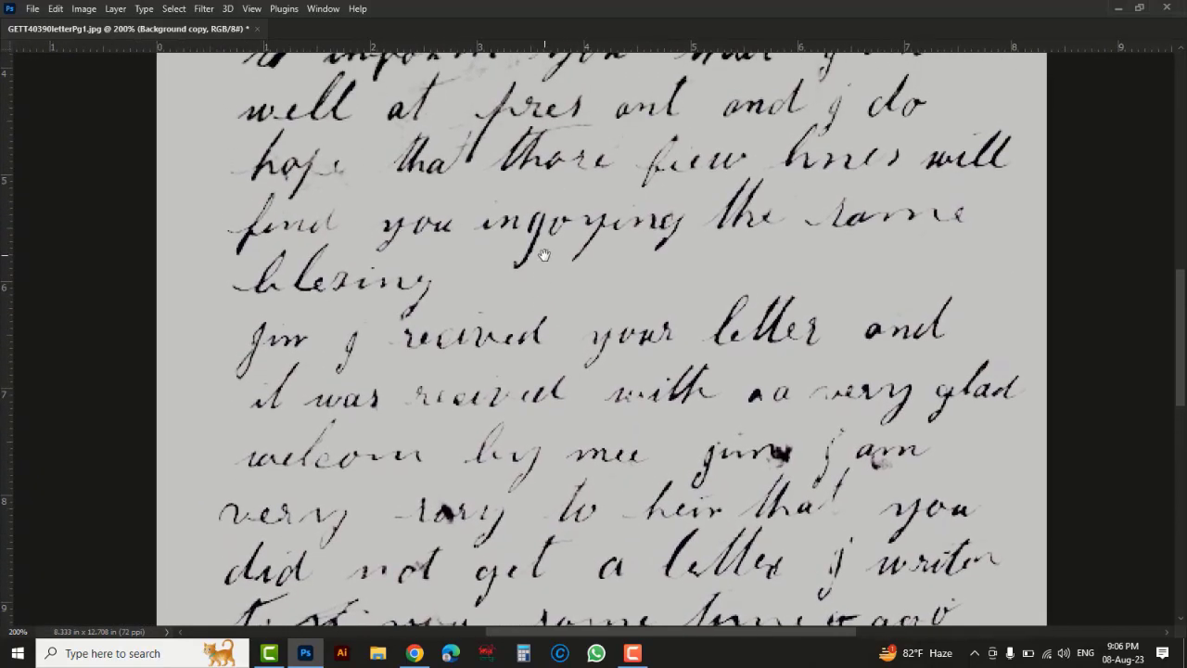
{"action": "left_click_drag", "start_coordinate": [545, 255], "coordinate": [541, 505]}
{"action": "left_click_drag", "start_coordinate": [677, 283], "coordinate": [669, 436]}
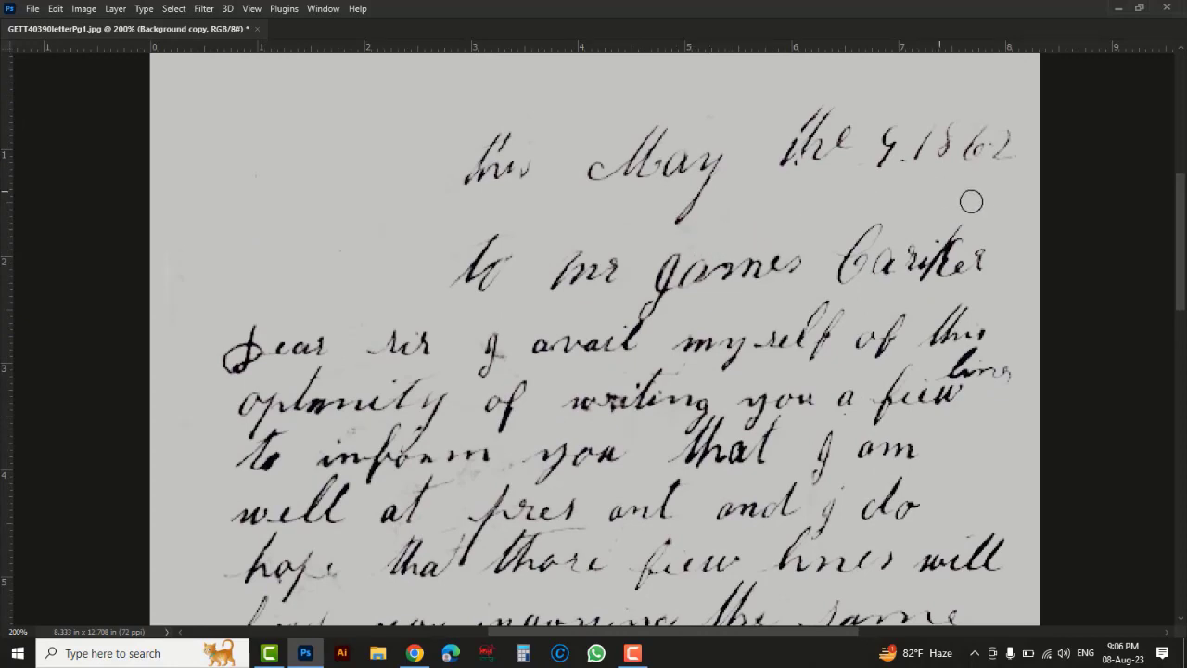
{"action": "left_click", "coordinate": [677, 248], "text": "alt"}
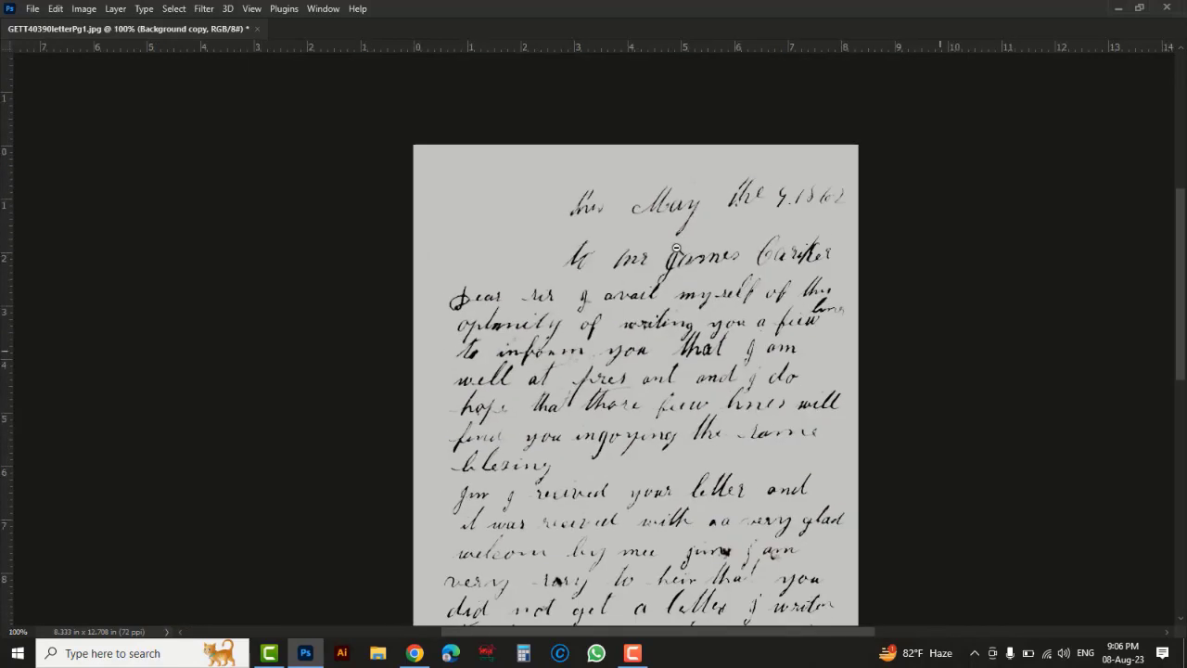
{"action": "key", "text": "Tab"}
{"action": "left_click", "coordinate": [793, 351]}
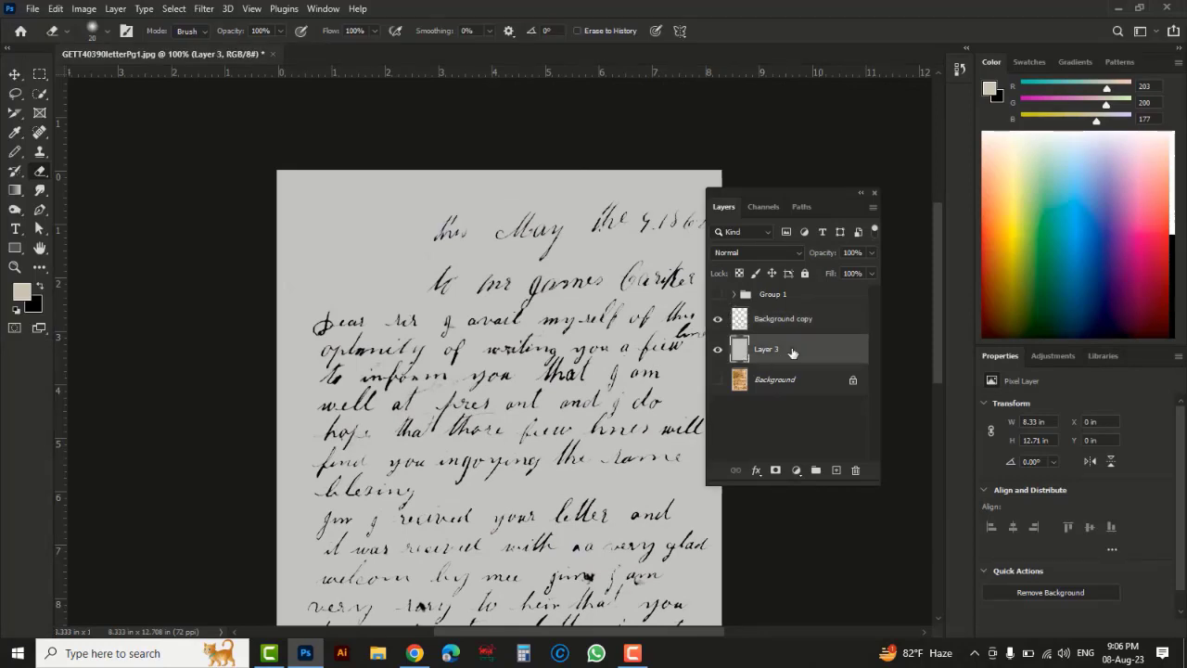
{"action": "left_click_drag", "start_coordinate": [833, 354], "coordinate": [856, 470]}
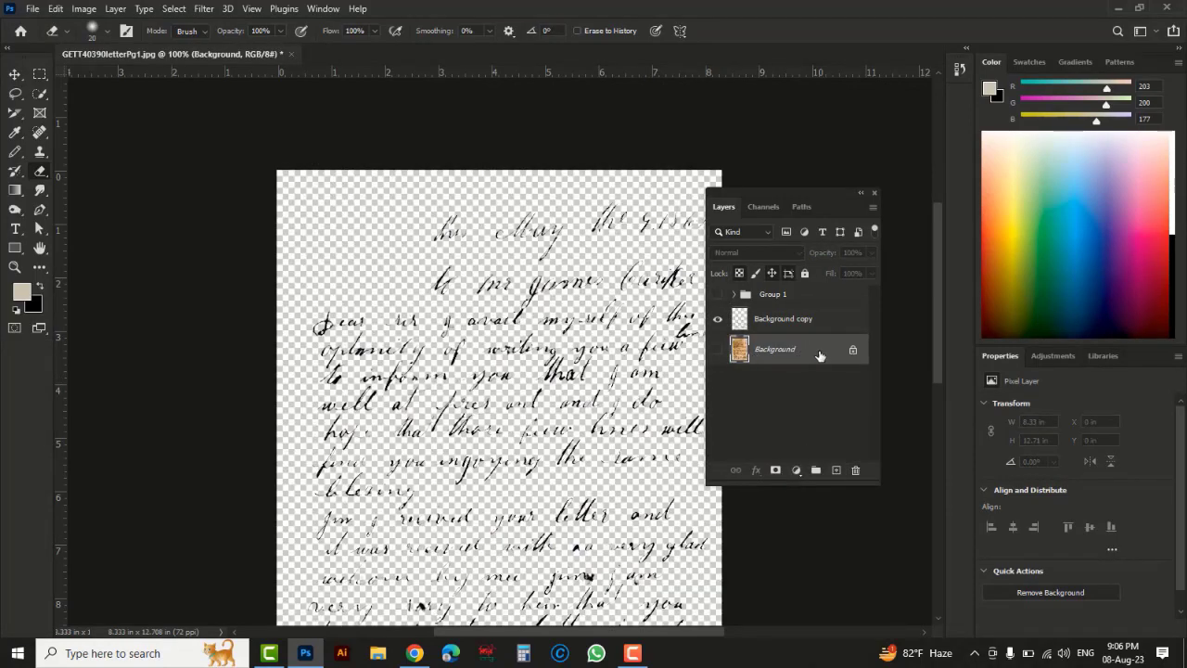
Add a new layer directly above the original Background and fill it with white, RGB 255, 255, 255
{"action": "left_click", "coordinate": [835, 469]}
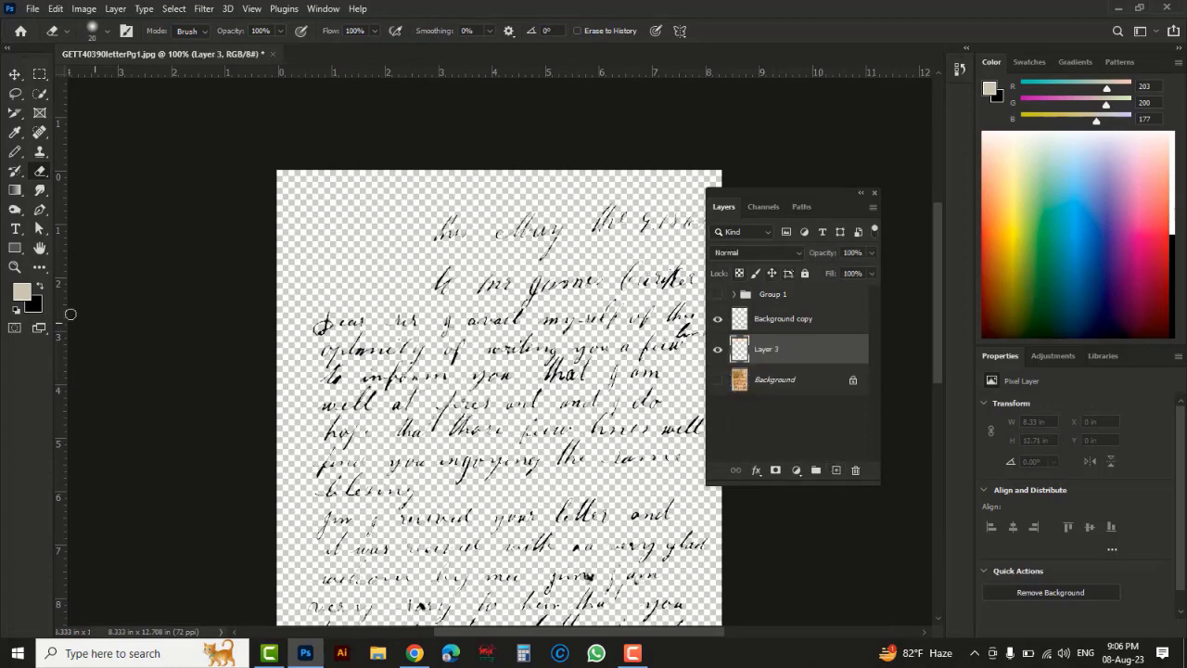
{"action": "left_click", "coordinate": [27, 294]}
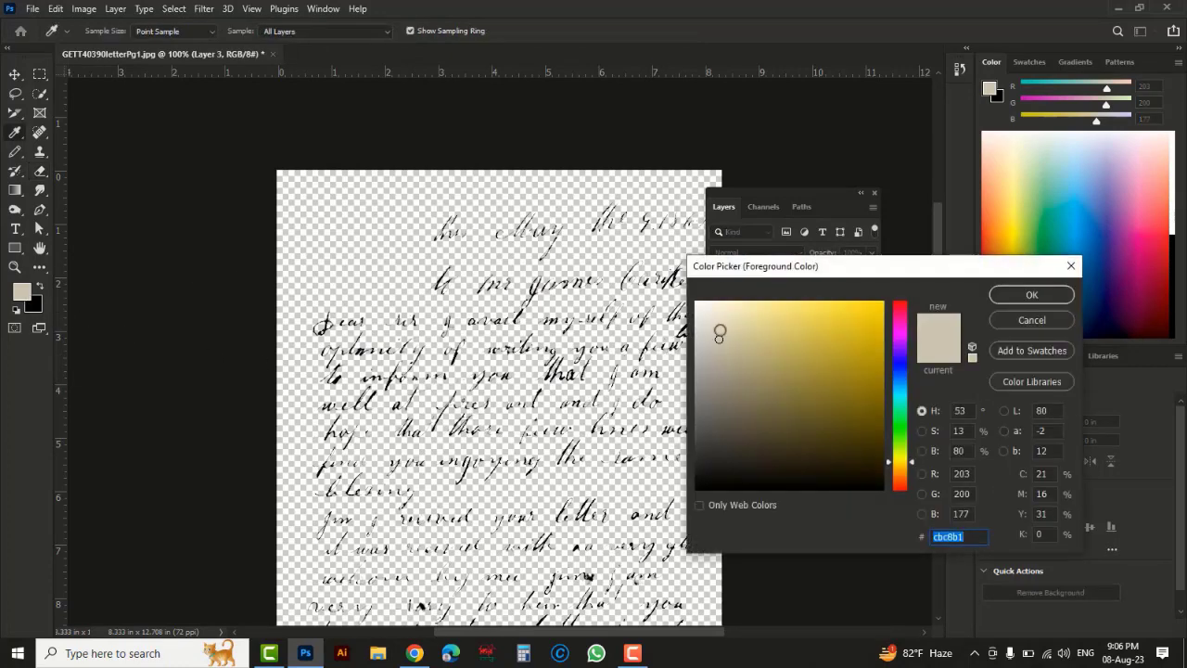
{"action": "left_click_drag", "start_coordinate": [719, 334], "coordinate": [683, 293]}
{"action": "left_click", "coordinate": [1003, 295]}
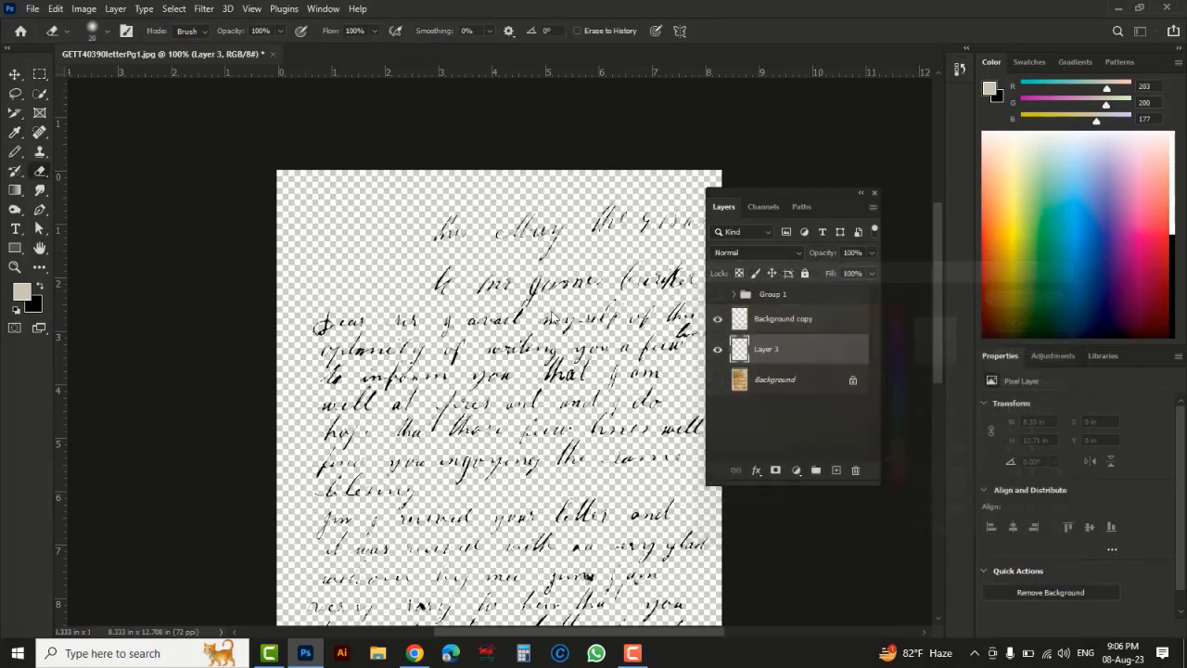
{"action": "key", "text": "alt+BackSpace"}
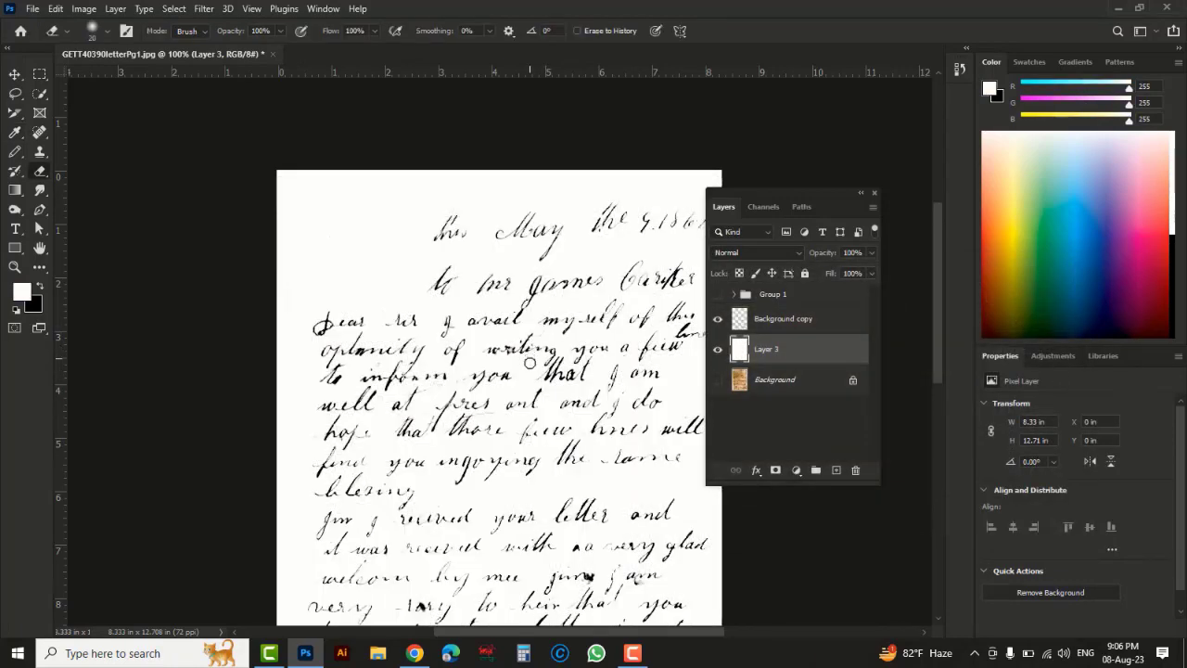
{"action": "left_click_drag", "start_coordinate": [567, 443], "coordinate": [511, 316]}
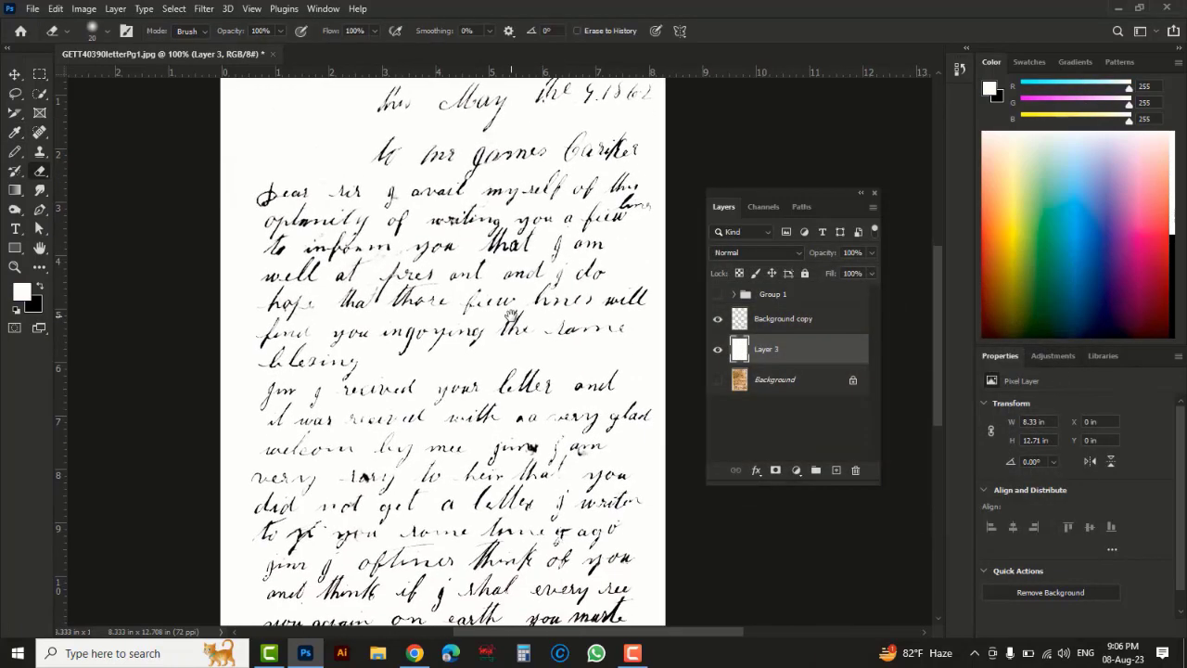
Add a Curves adjustment above the Background copy and darken the handwriting with a curve point at input 174, output 75
{"action": "left_click", "coordinate": [825, 322]}
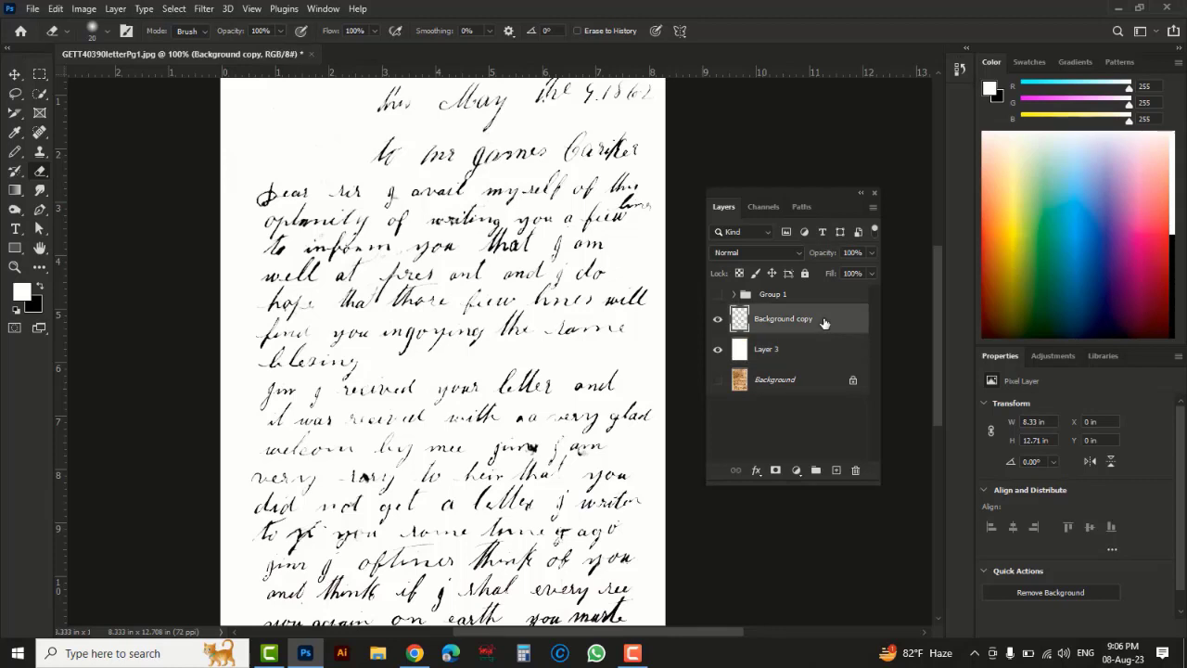
{"action": "left_click", "coordinate": [798, 471]}
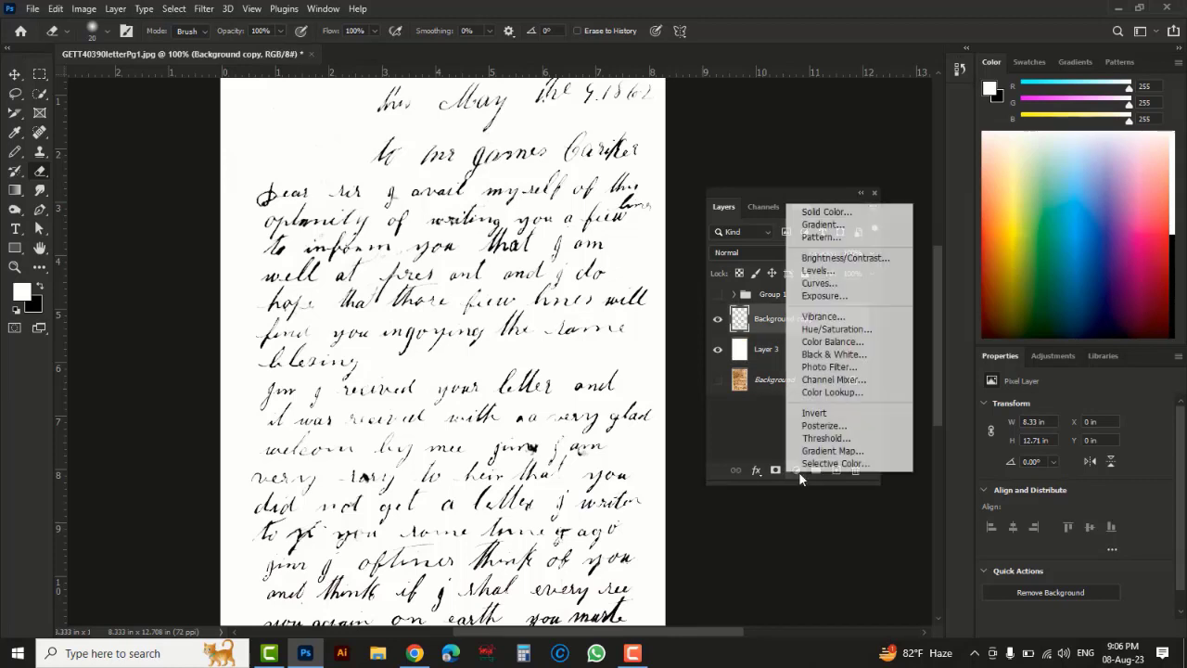
{"action": "left_click", "coordinate": [817, 283]}
{"action": "left_click_drag", "start_coordinate": [1090, 513], "coordinate": [1120, 543]}
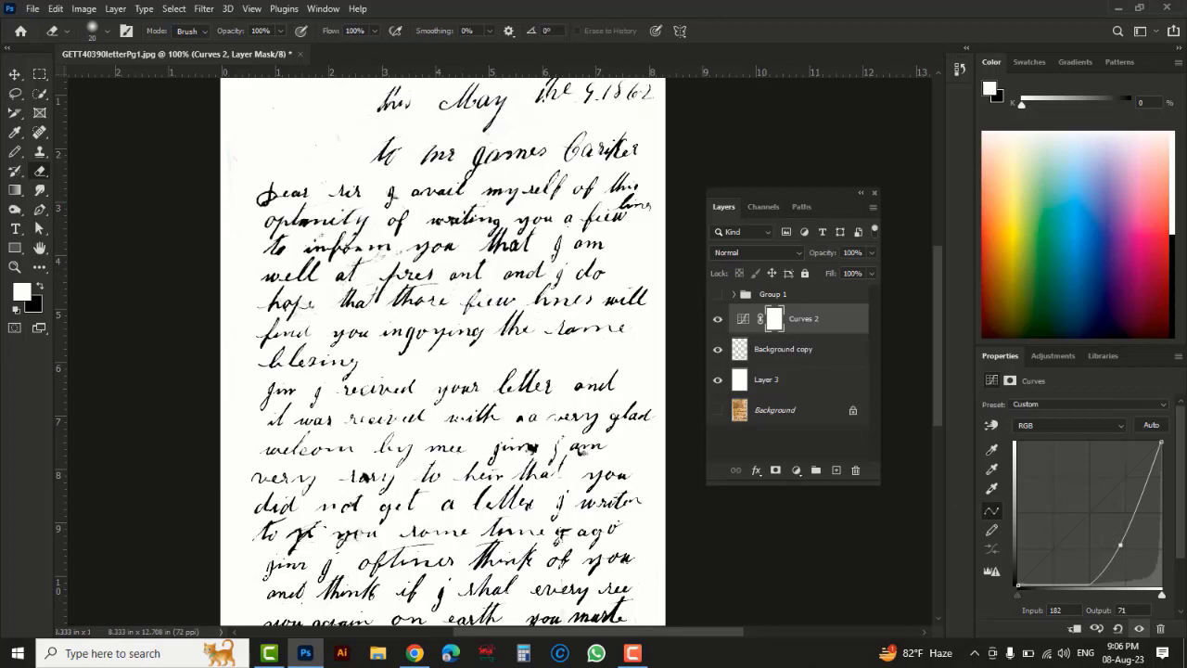
{"action": "left_click_drag", "start_coordinate": [1122, 546], "coordinate": [1116, 541]}
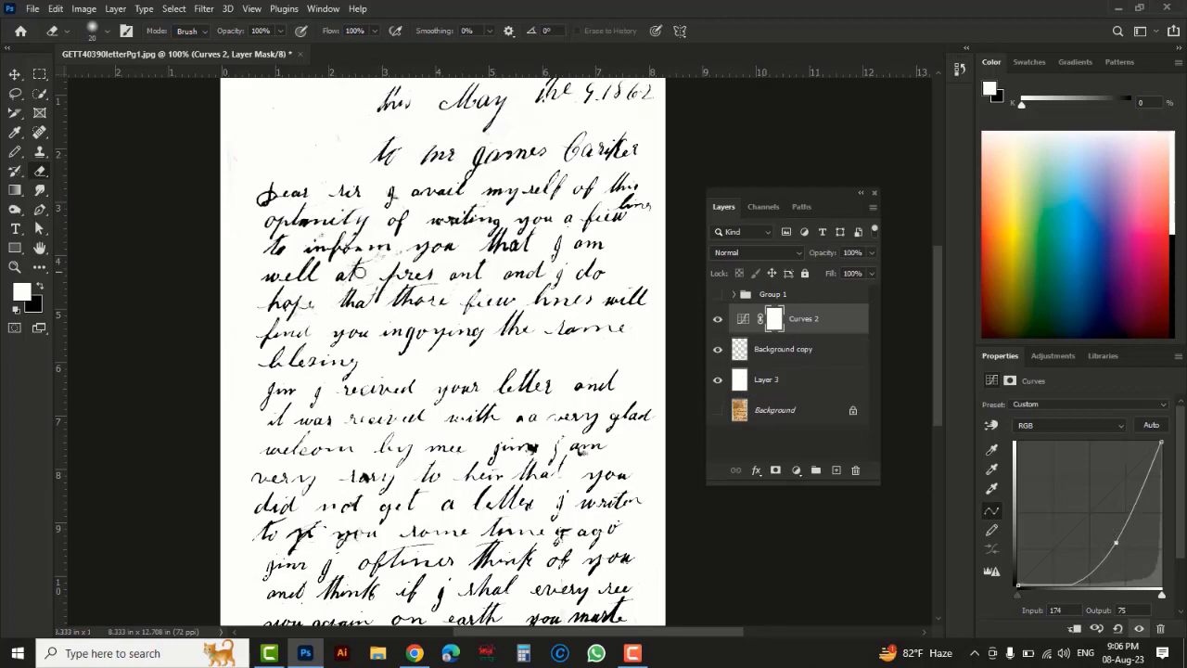
Erase the remaining specks around the letter's heading lines on the Background copy, enlarging the Eraser brush to size 35
{"action": "left_click", "coordinate": [818, 352]}
{"action": "left_click", "coordinate": [371, 210], "text": "ctrl"}
{"action": "key", "text": "Tab"}
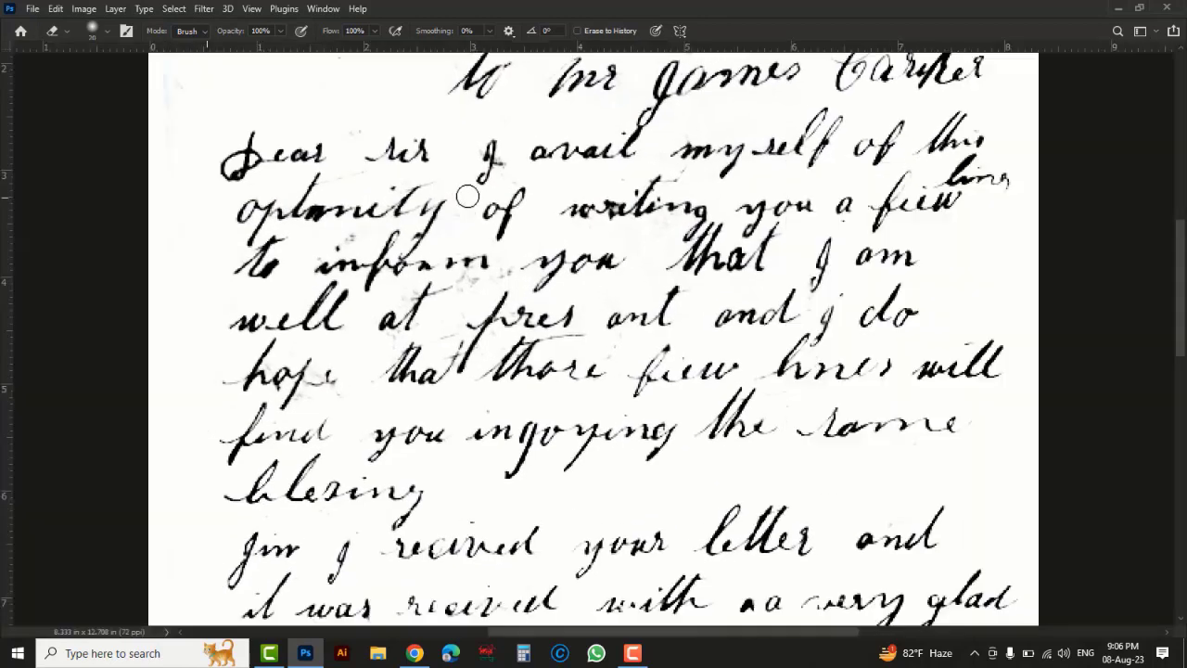
{"action": "left_click_drag", "start_coordinate": [627, 297], "coordinate": [616, 419]}
{"action": "mouse_move", "coordinate": [163, 340]}
{"action": "left_mouse_down"}
{"action": "mouse_move", "coordinate": [158, 384]}
{"action": "mouse_move", "coordinate": [153, 256]}
{"action": "mouse_move", "coordinate": [166, 334]}
{"action": "left_mouse_up"}
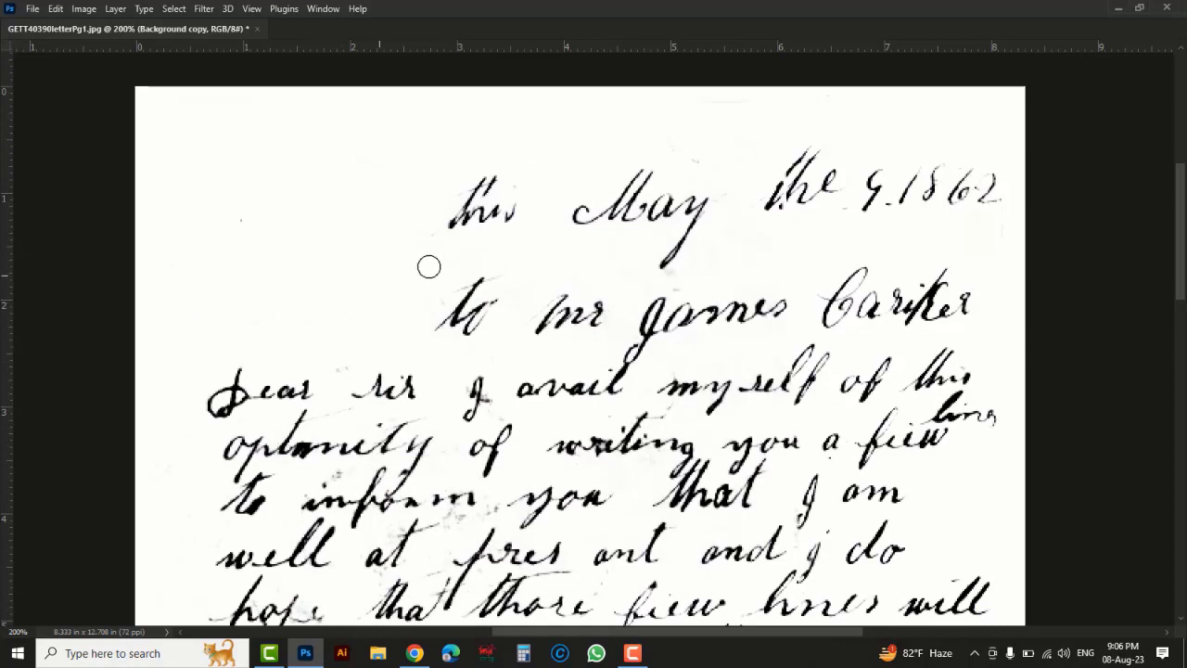
{"action": "key", "text": "bracketright"}
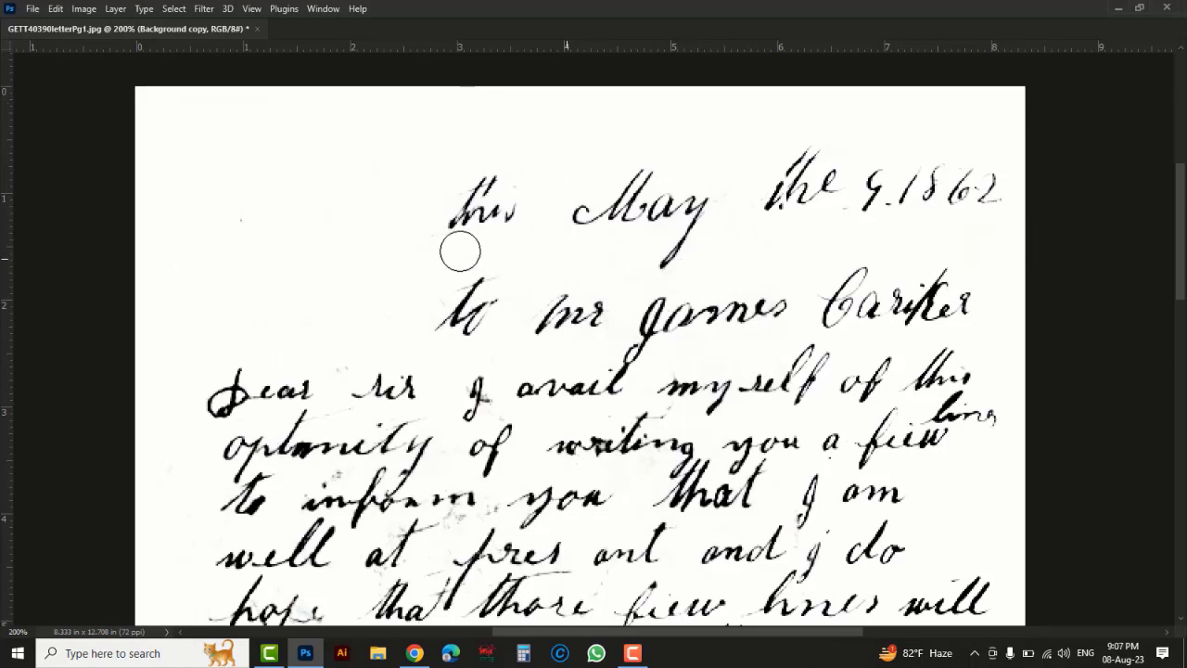
Erase the leftover marks along the letter's lower edge on the Background copy
{"action": "mouse_move", "coordinate": [620, 468]}
{"action": "left_mouse_down"}
{"action": "mouse_move", "coordinate": [622, 313]}
{"action": "mouse_move", "coordinate": [639, 261]}
{"action": "left_mouse_up"}
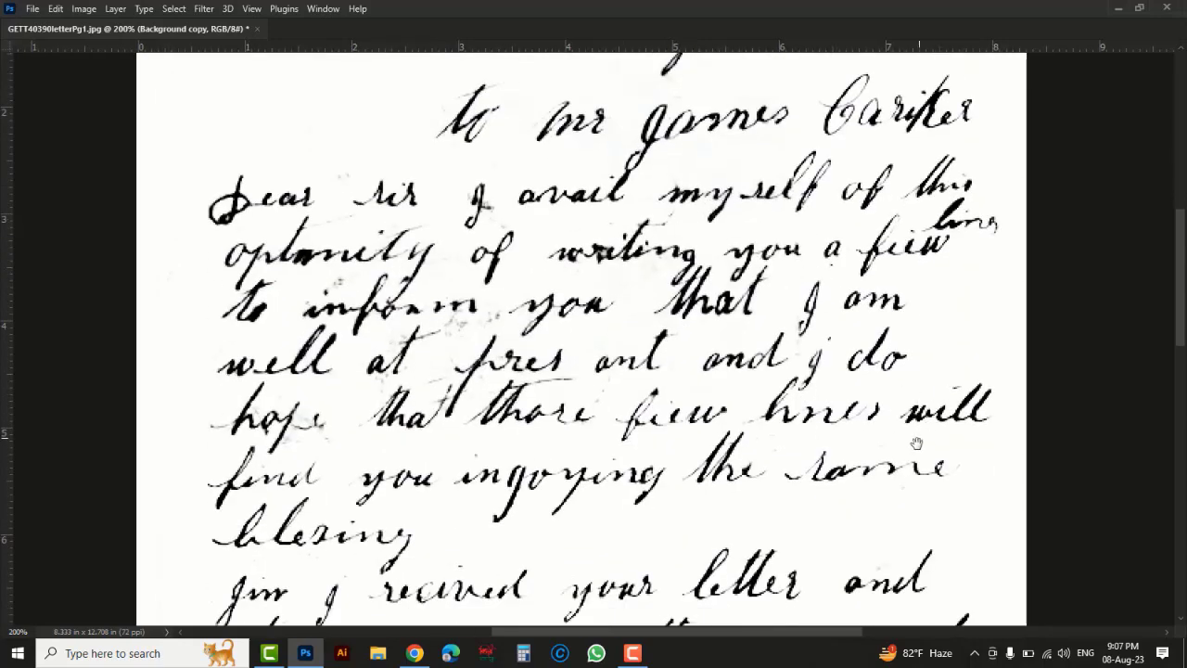
{"action": "left_click_drag", "start_coordinate": [917, 443], "coordinate": [907, 195]}
{"action": "left_click_drag", "start_coordinate": [761, 384], "coordinate": [776, 239]}
{"action": "left_click_drag", "start_coordinate": [771, 470], "coordinate": [757, 350]}
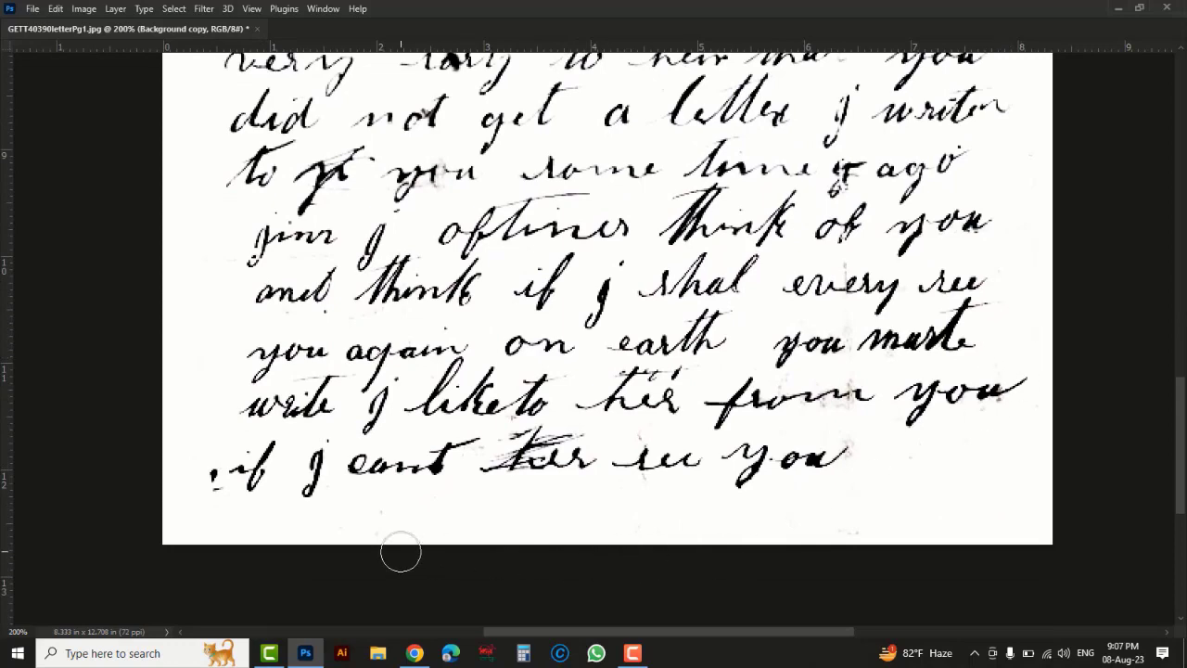
Soften the Curves 2 adjustment by moving its curve point to input 156, output 93
{"action": "left_click", "coordinate": [578, 210], "text": "alt"}
{"action": "left_click", "coordinate": [578, 209], "text": "alt"}
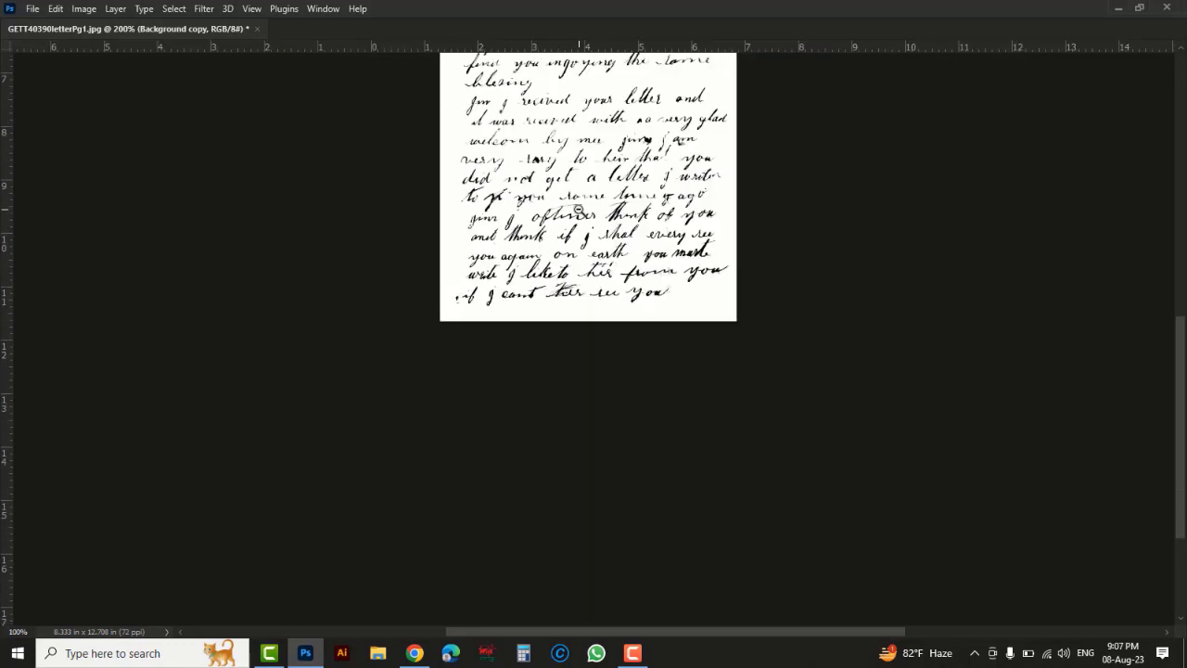
{"action": "left_click_drag", "start_coordinate": [628, 143], "coordinate": [591, 359]}
{"action": "key", "text": "Tab"}
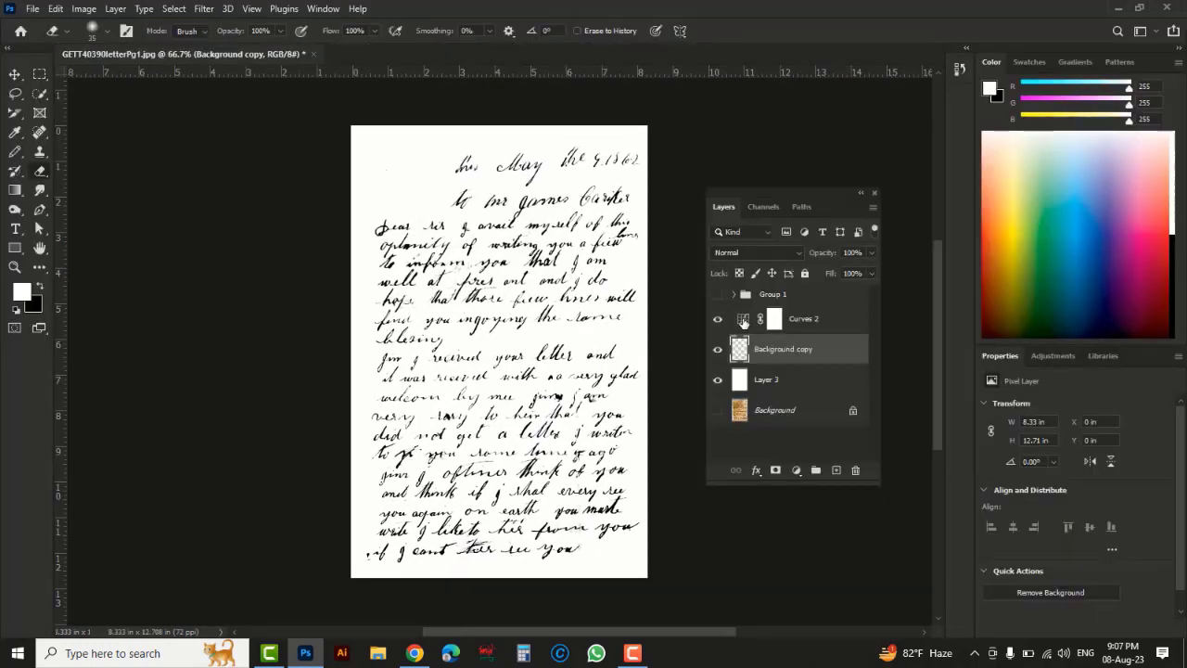
{"action": "left_click", "coordinate": [743, 320]}
{"action": "left_click_drag", "start_coordinate": [1113, 544], "coordinate": [1105, 532]}
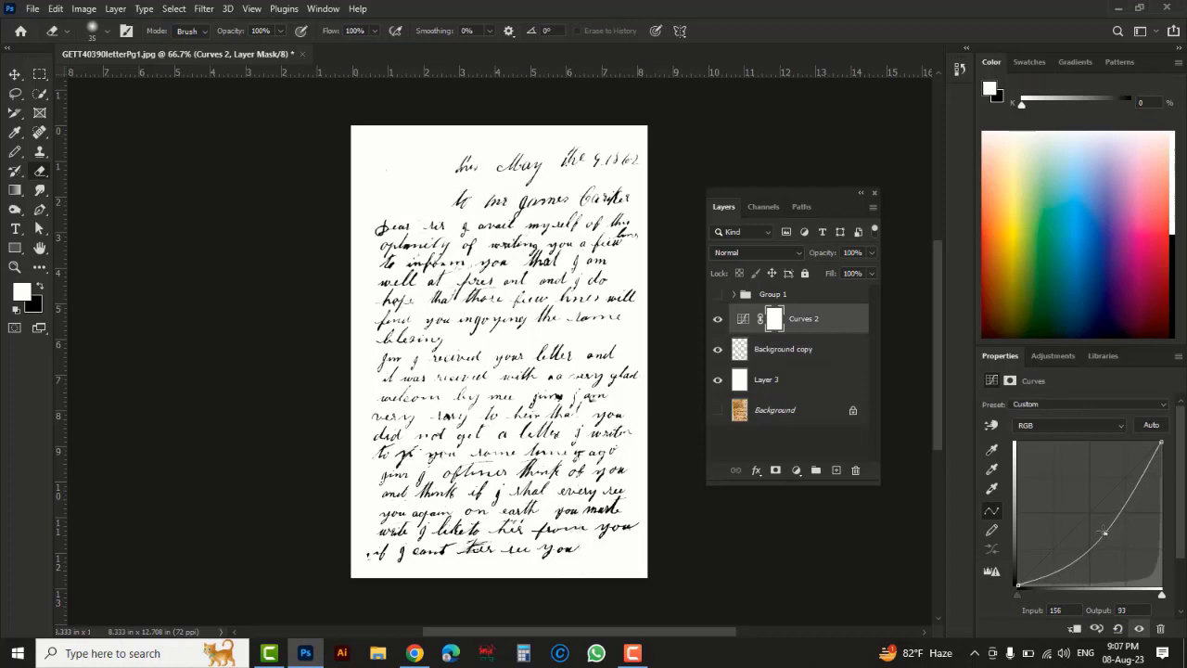
Group Curves 2, the Background copy and the white Layer 3, and show Group 1 in place of the new group
{"action": "left_click", "coordinate": [790, 385], "text": "shift"}
{"action": "key", "text": "ctrl+g"}
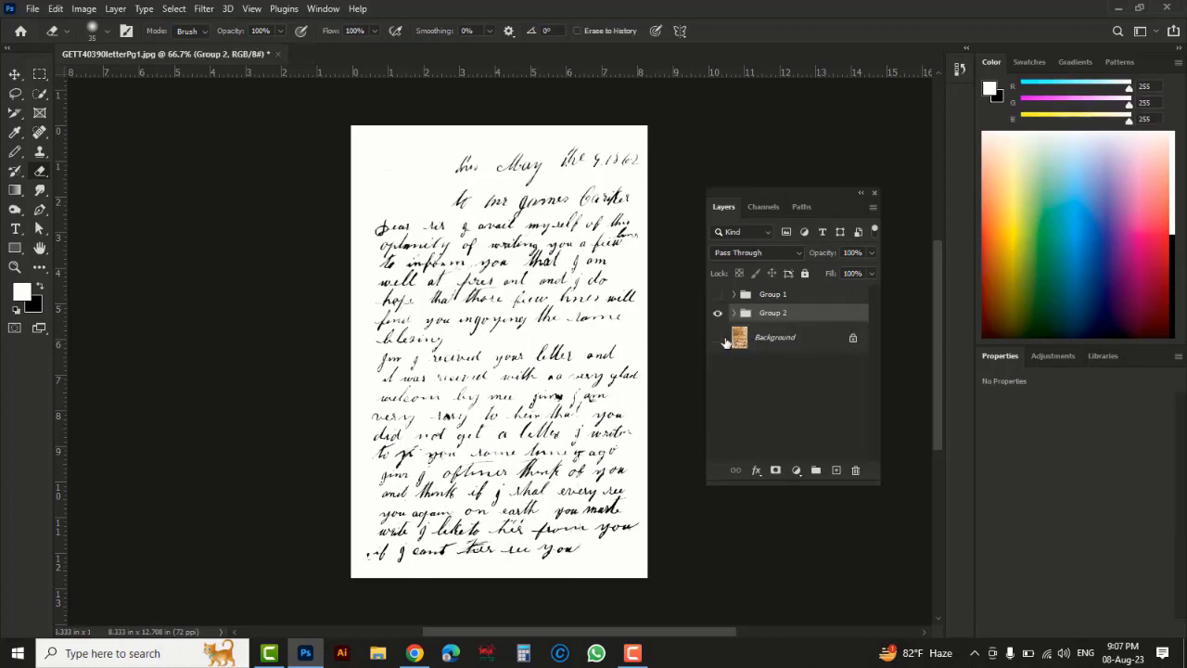
{"action": "left_click", "coordinate": [718, 315]}
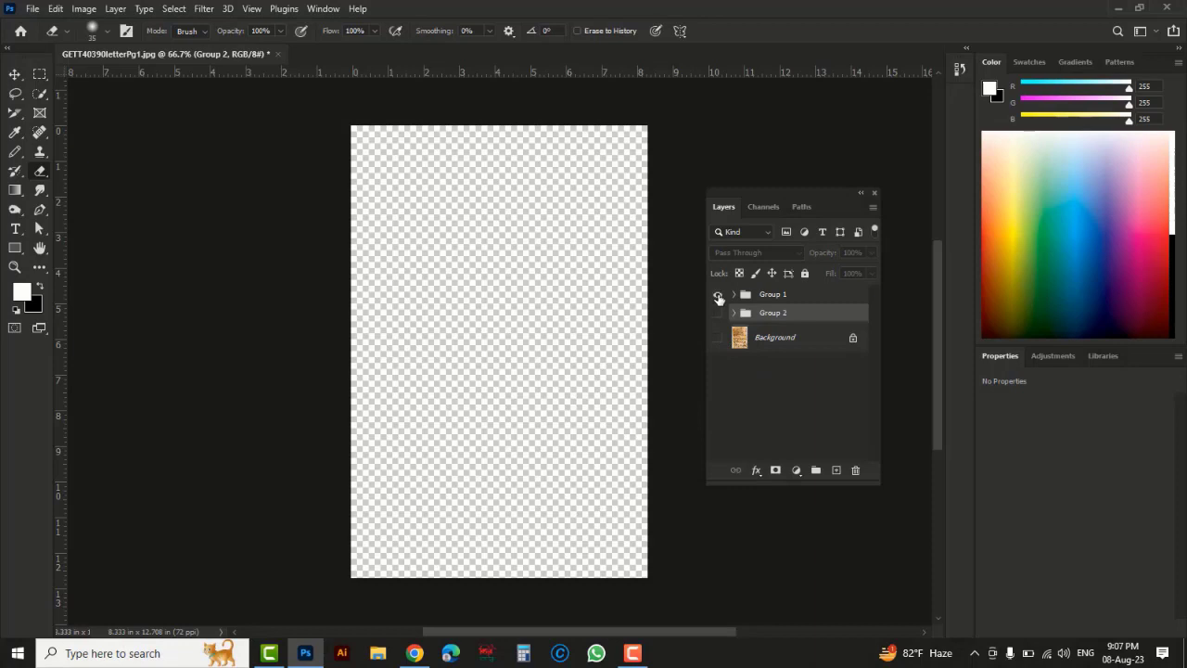
{"action": "left_click", "coordinate": [718, 295]}
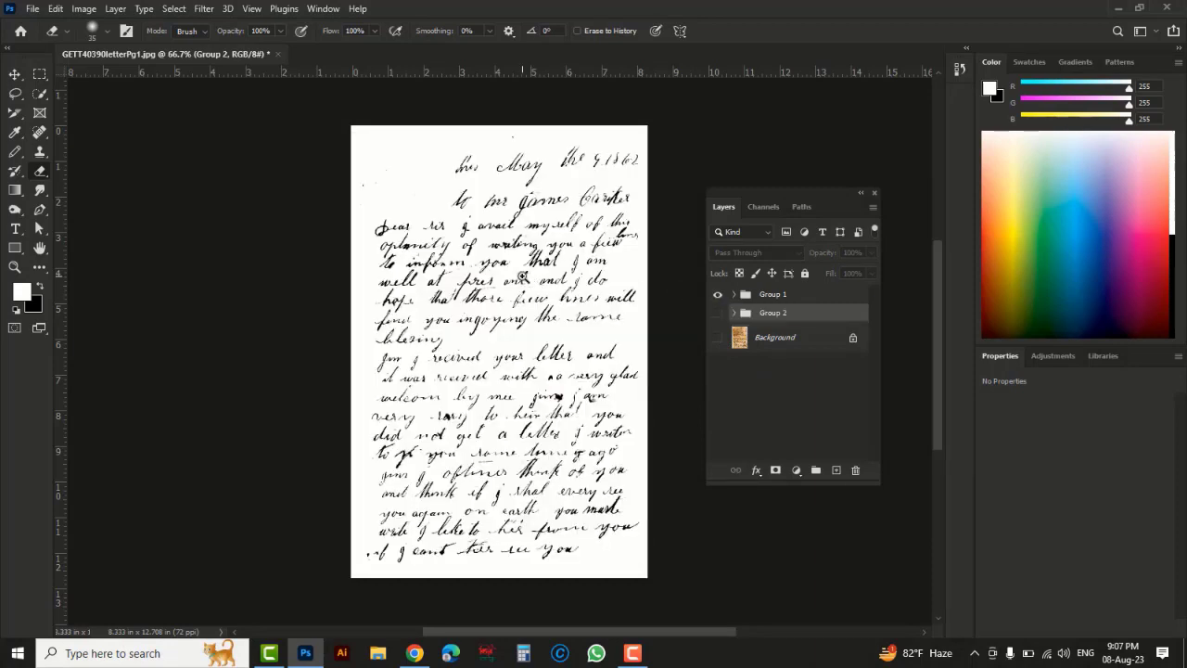
Compare Group 2 with Group 1 at 100% magnification, ending with Group 1 selected and as the only one shown
{"action": "key", "text": "ctrl+plus"}
{"action": "left_click", "coordinate": [718, 315], "text": "alt"}
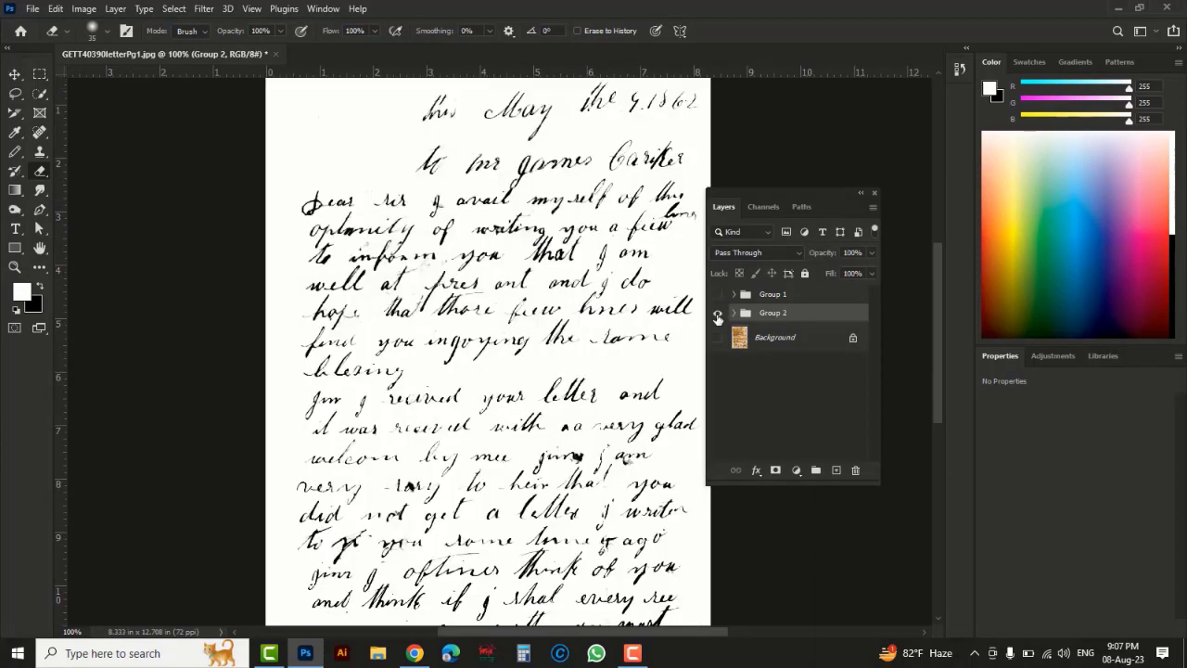
{"action": "key", "text": "alt+bracketright"}
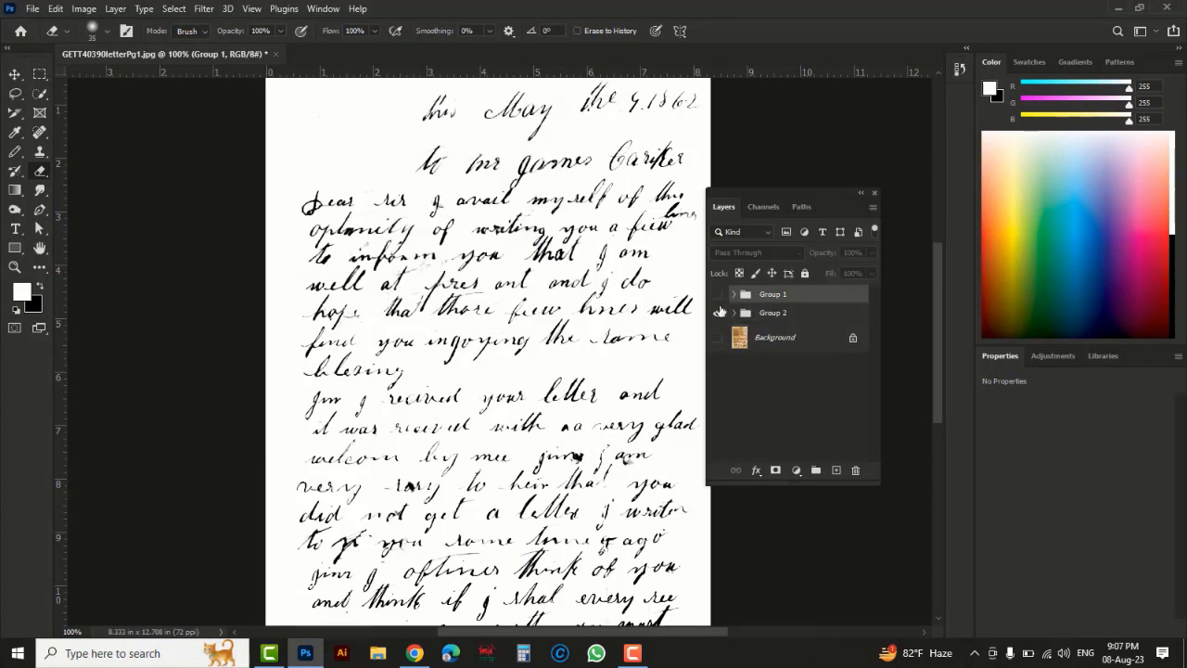
{"action": "left_click", "coordinate": [717, 295]}
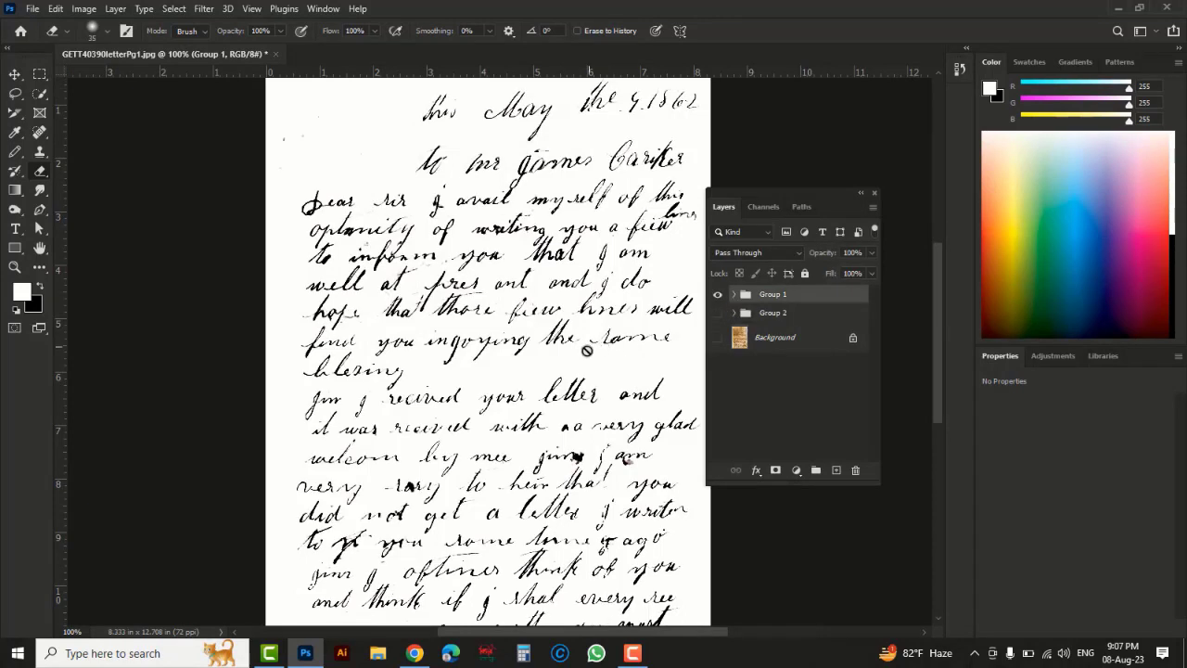
Move the floating Layers panel clear of the letter and review the whole page of Group 1 at 66.67%
{"action": "left_click_drag", "start_coordinate": [732, 194], "coordinate": [757, 240]}
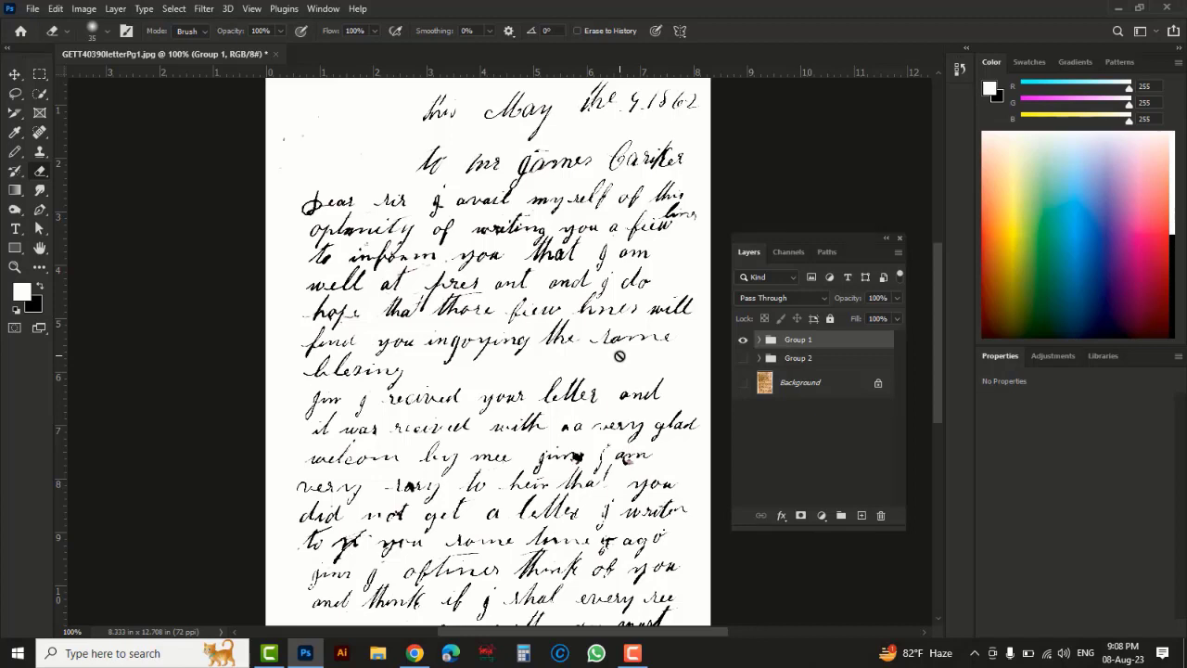
{"action": "scroll", "coordinate": [619, 355], "scroll_direction": "down", "scroll_amount": 1}
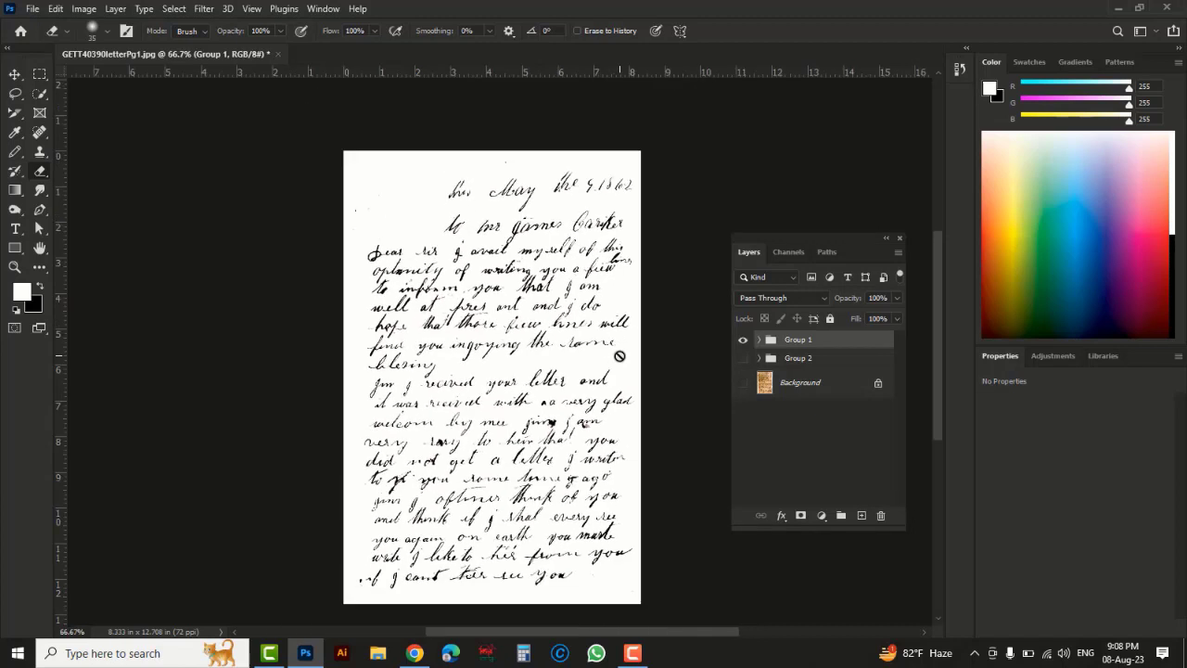
{"action": "scroll", "coordinate": [619, 355], "scroll_direction": "down", "scroll_amount": 1}
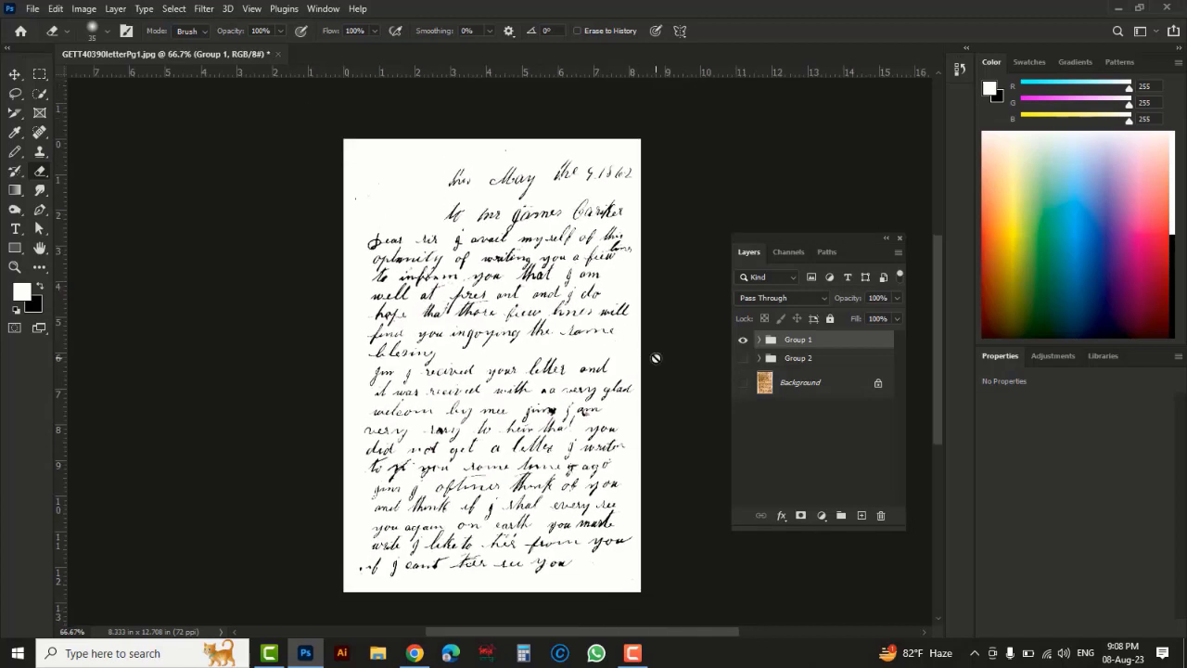